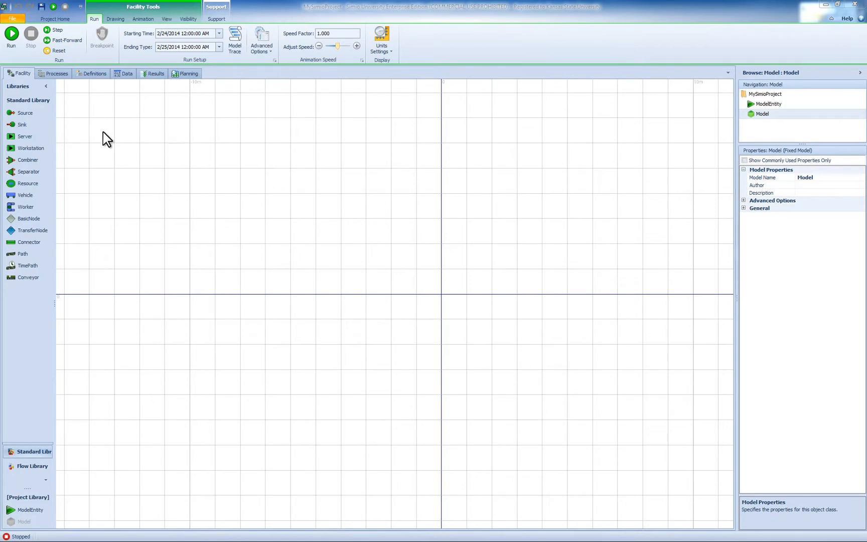
- Place a Source at the left of the facility and name it SrcLargeTruck
left_click_drag(30, 114, 124, 282)
double_click(126, 307)
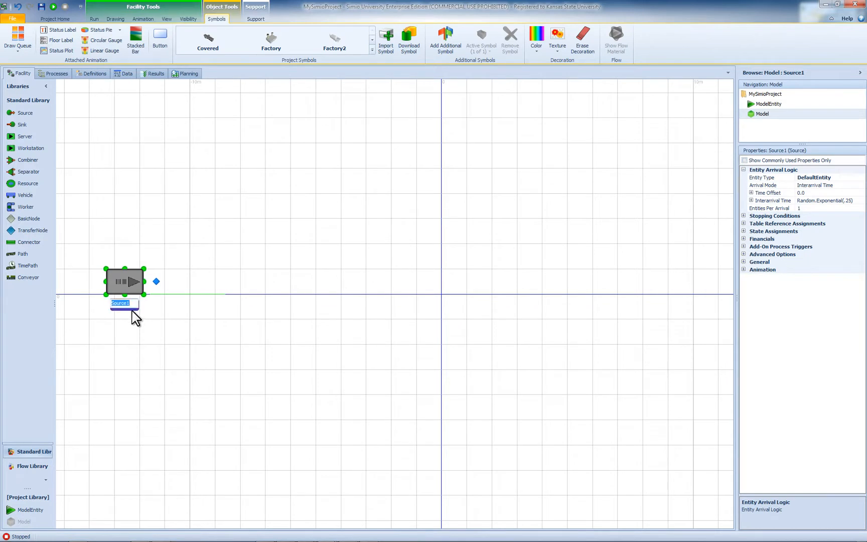
type("S")
type("rcLa")
type("rgeTruck")
key("Return")
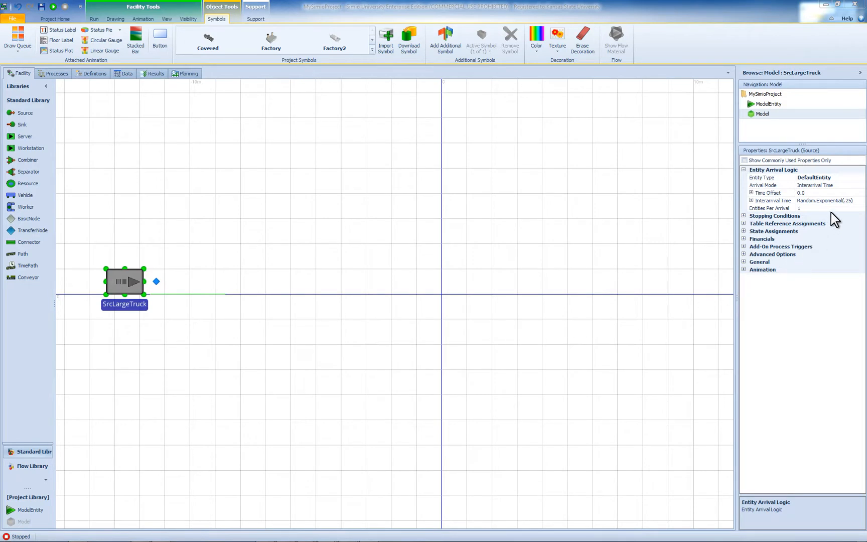
- Set the interarrival time of SrcLargeTruck to Random.Uniform(160,250)
left_click_drag(737, 294, 613, 294)
left_click(780, 201)
left_click_drag(791, 201, 745, 201)
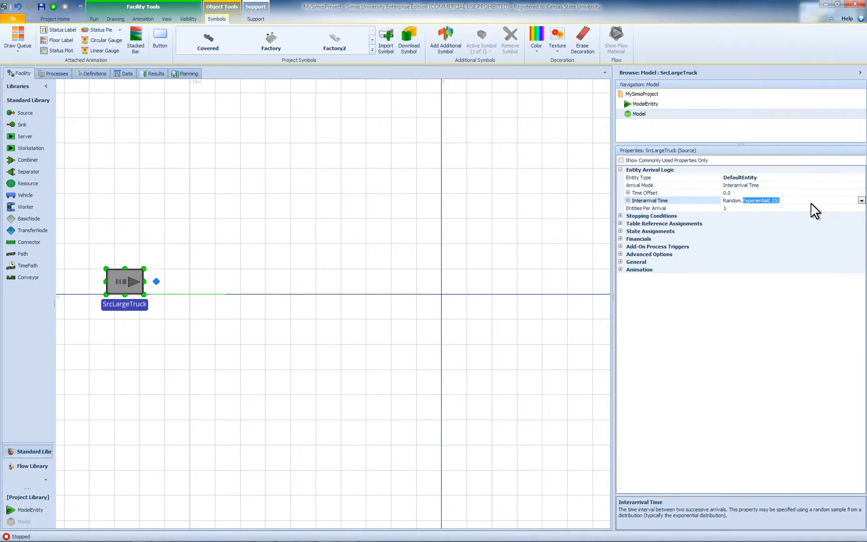
type("Uniform(160,250")
key("Return")
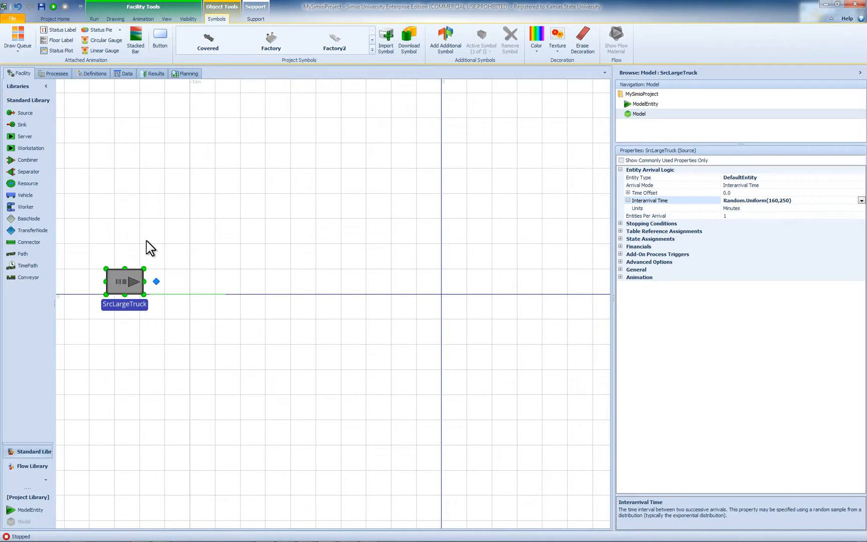
- Place a ModelEntity just above SrcLargeTruck and name it LargeTruck
left_click_drag(33, 509, 119, 231)
double_click(118, 243)
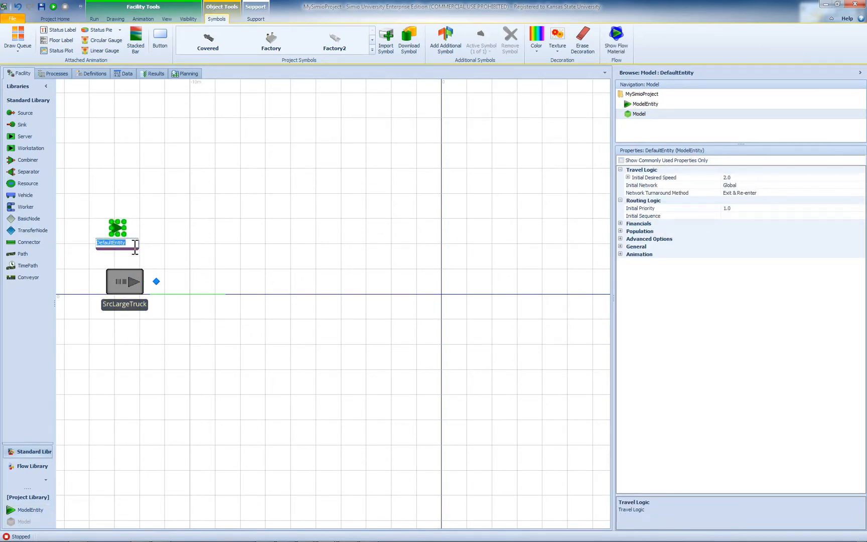
type("LargeTruc")
key("BackSpace")
key("BackSpace")
key("Return")
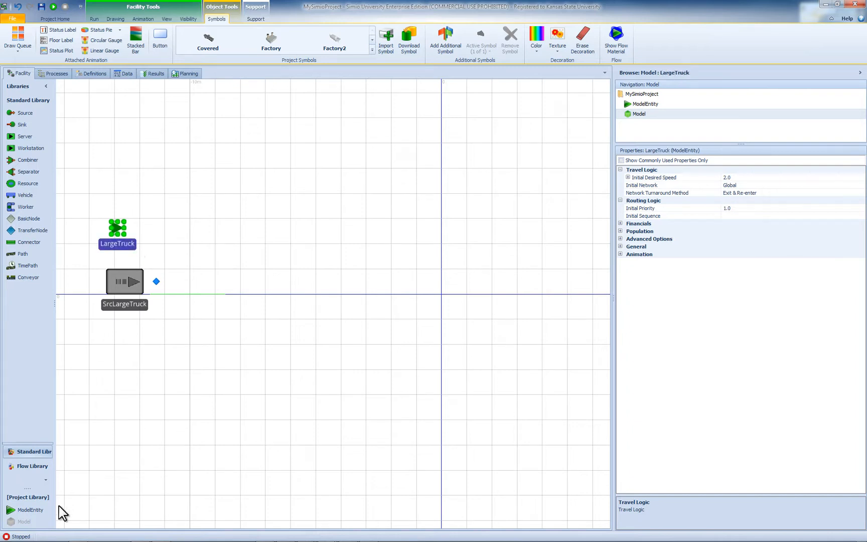
- Place a second ModelEntity below SrcLargeTruck and name it EntFridge
left_click_drag(38, 510, 108, 329)
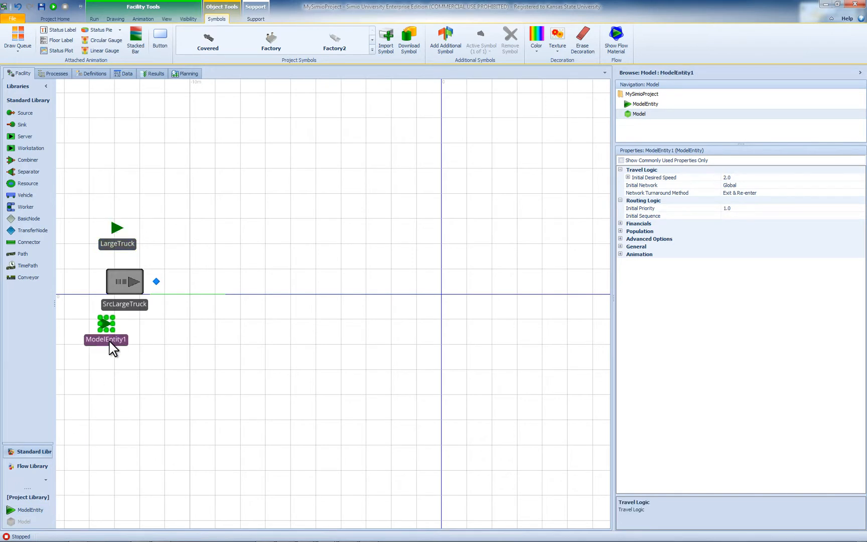
double_click(115, 340)
type("EntFridge")
key("Return")
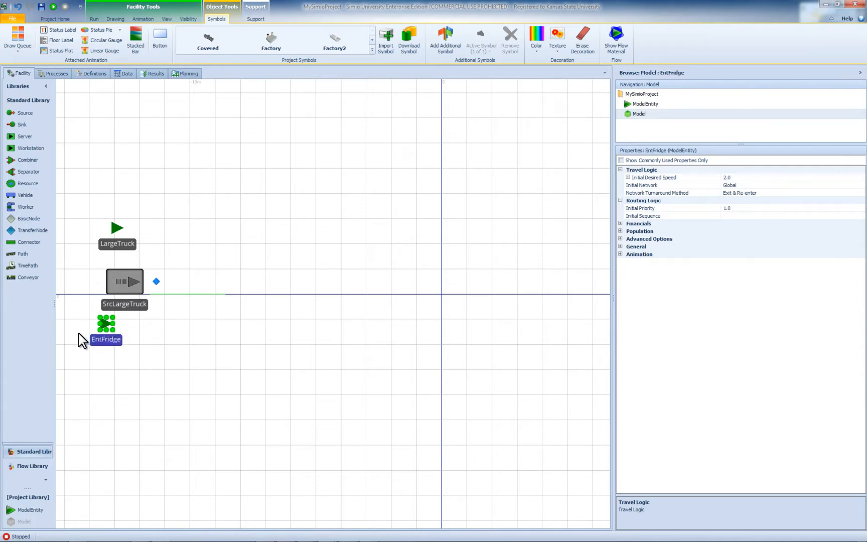
- Look through the symbol library for the LargeTruck entity, and search 3D Warehouse for "Semi Truck"
left_click(123, 244)
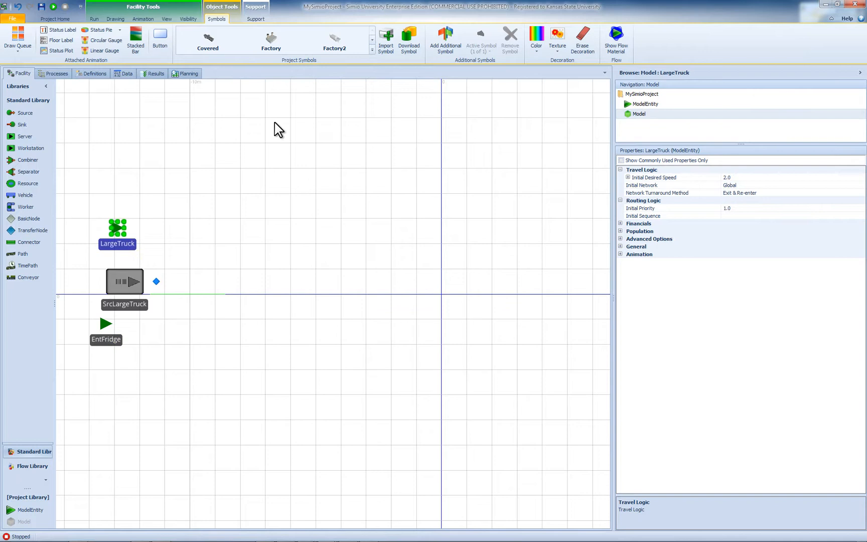
left_click(369, 52)
scroll(374, 71, "down", 5)
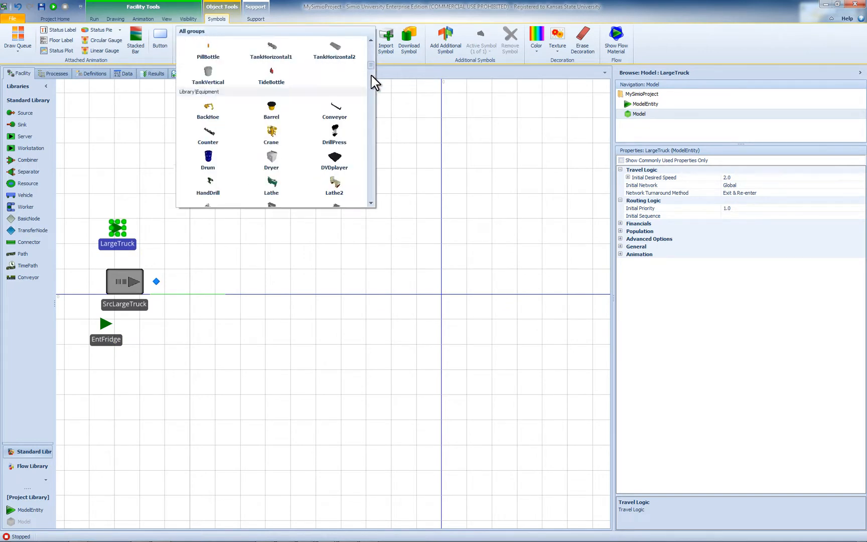
scroll(372, 75, "up", 4)
scroll(371, 73, "down", 7)
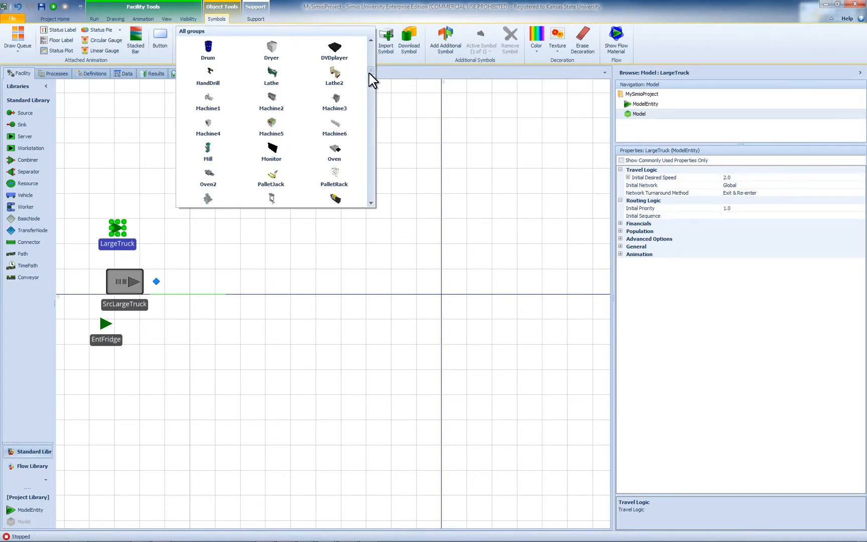
left_click_drag(369, 73, 367, 187)
left_click(408, 47)
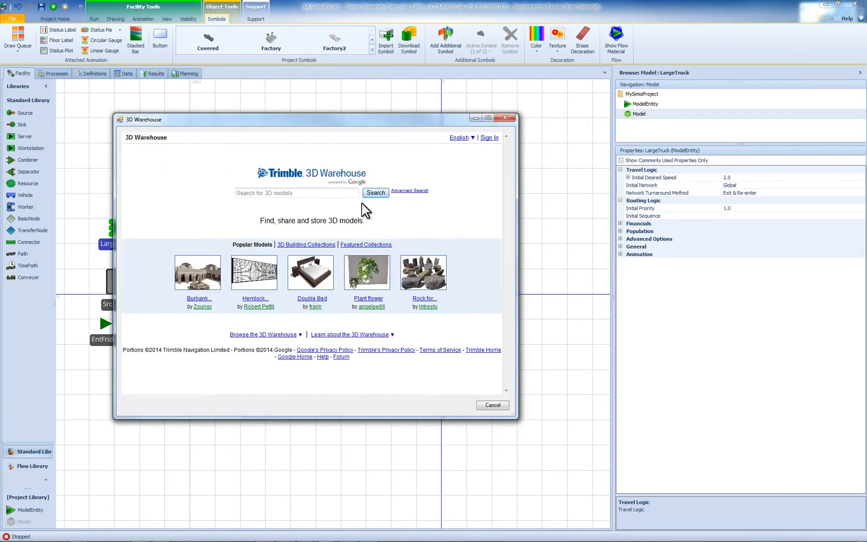
type("Semi Truck")
key("Return")
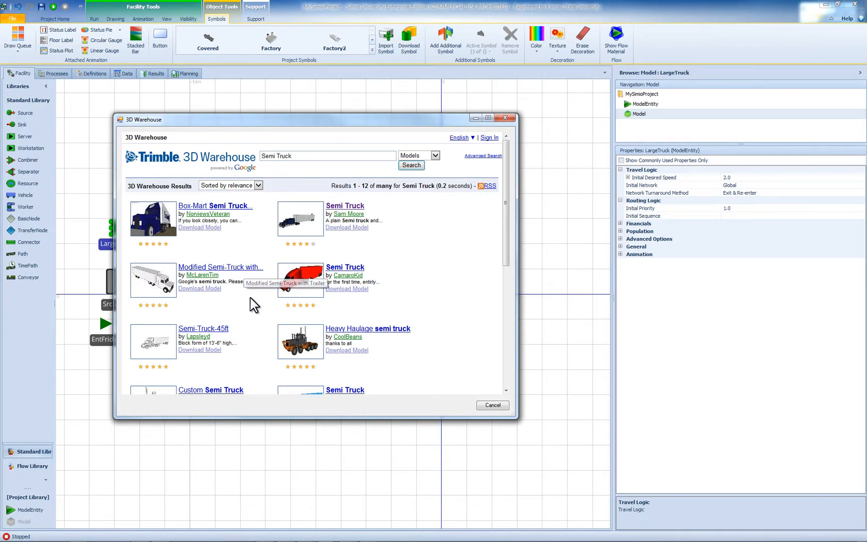
- Import a Semi Truck model from the search results as the LargeTruck symbol, rotated by 90 degrees to face forward
left_click(342, 268)
left_click(317, 341)
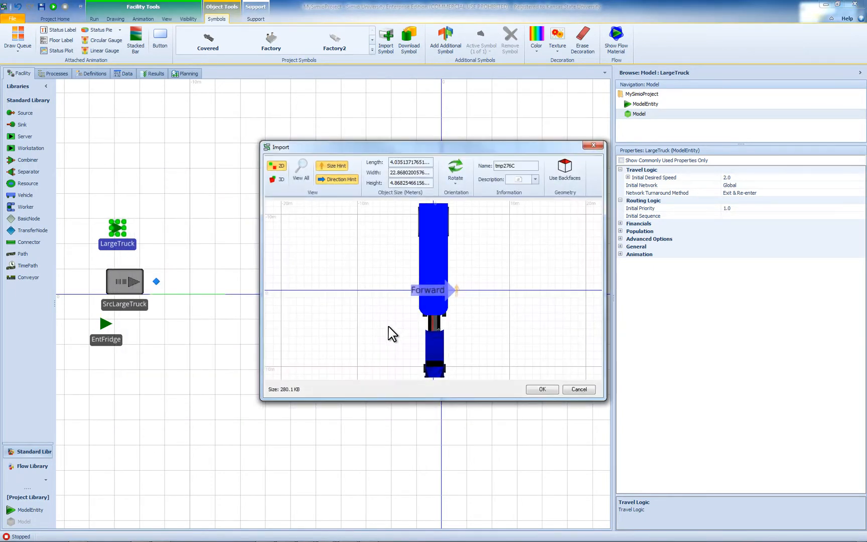
left_click(453, 182)
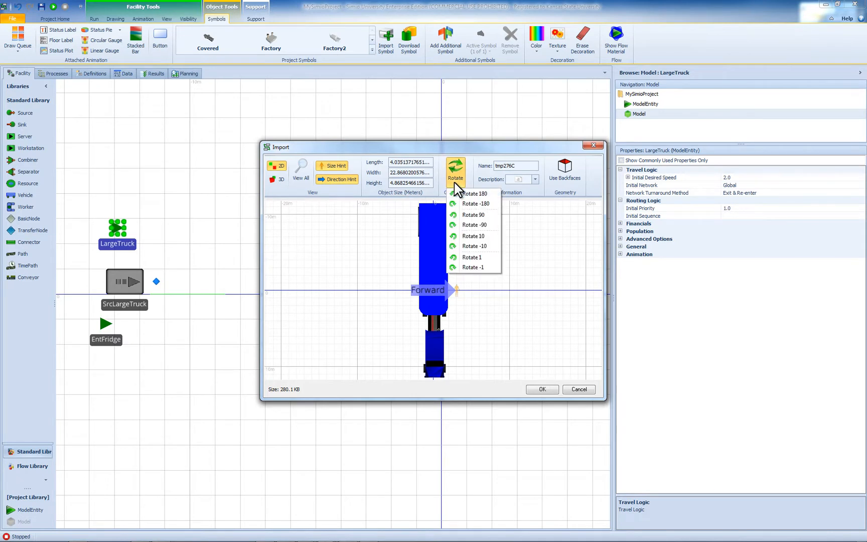
left_click(471, 215)
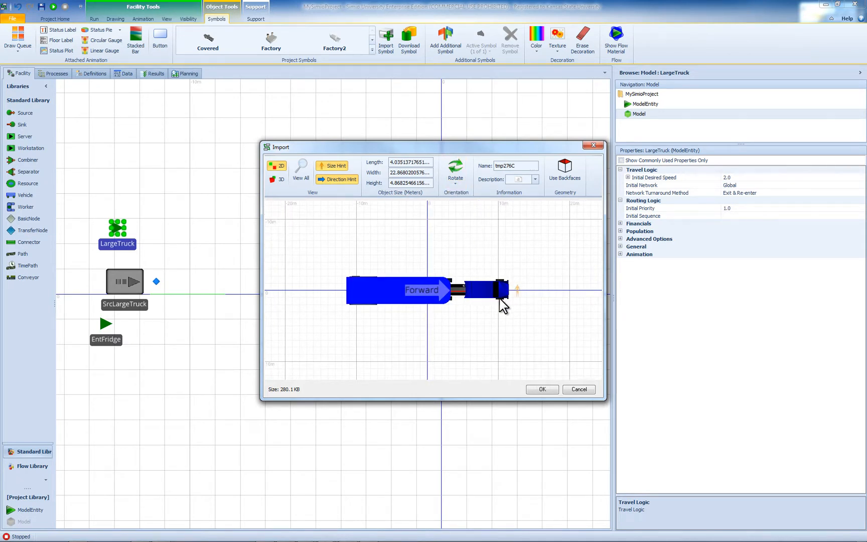
left_click(541, 389)
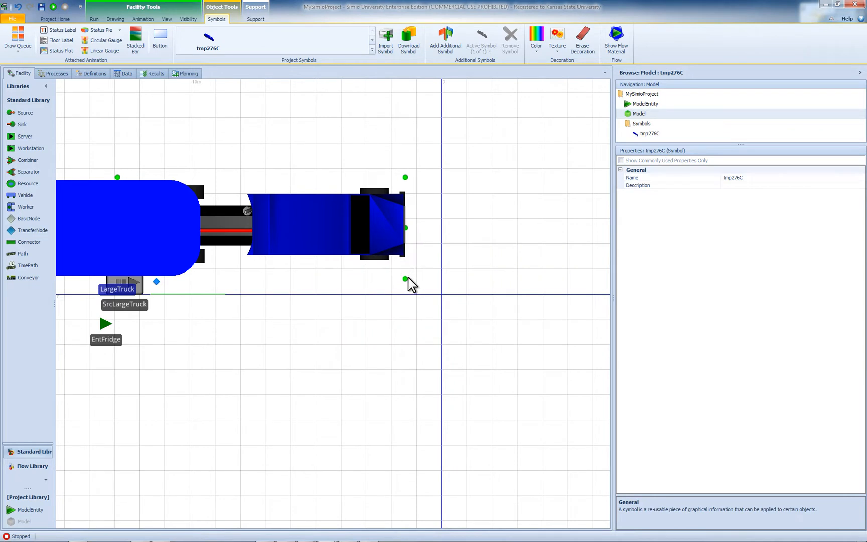
- Scale the LargeTruck symbol down to a small truck and position it just above SrcLargeTruck
left_click_drag(405, 279, 199, 245)
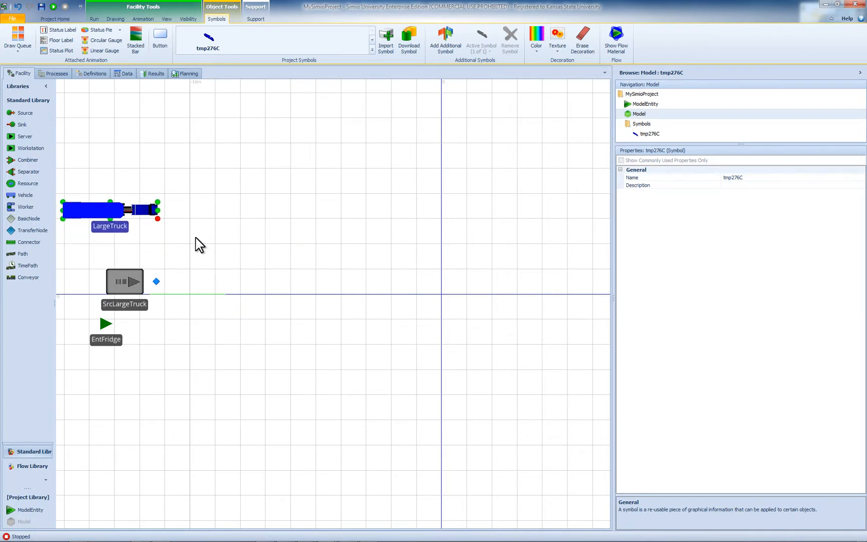
left_click_drag(138, 218, 144, 249)
- Search 3D Warehouse for "refridge" to find a symbol for the EntFridge entity
left_click(103, 340)
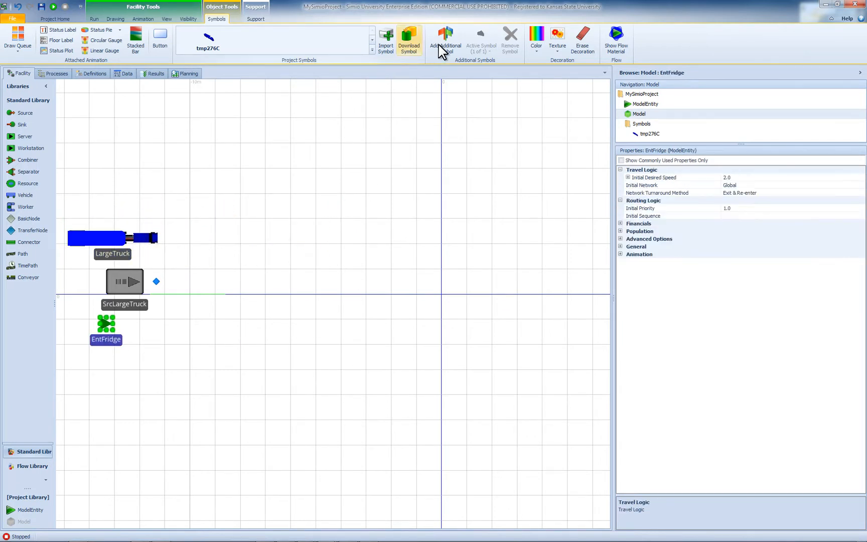
left_click(412, 50)
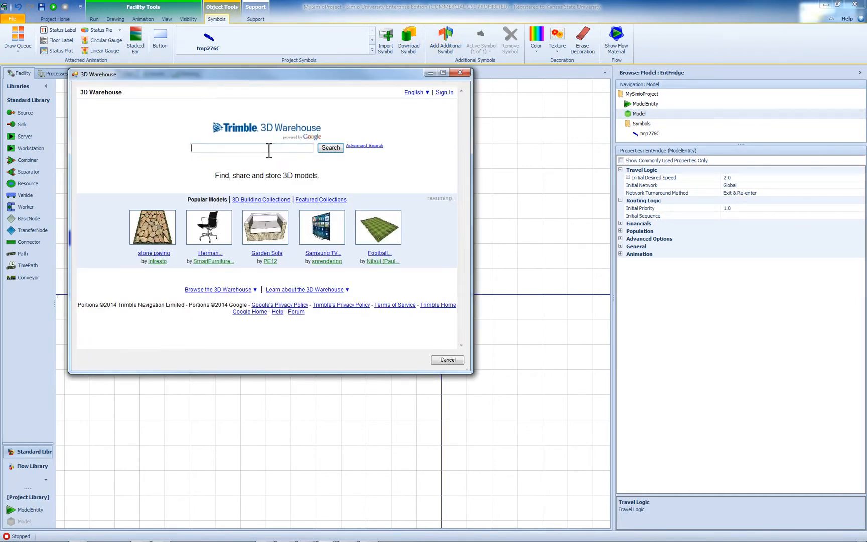
type("refridge")
key("Return")
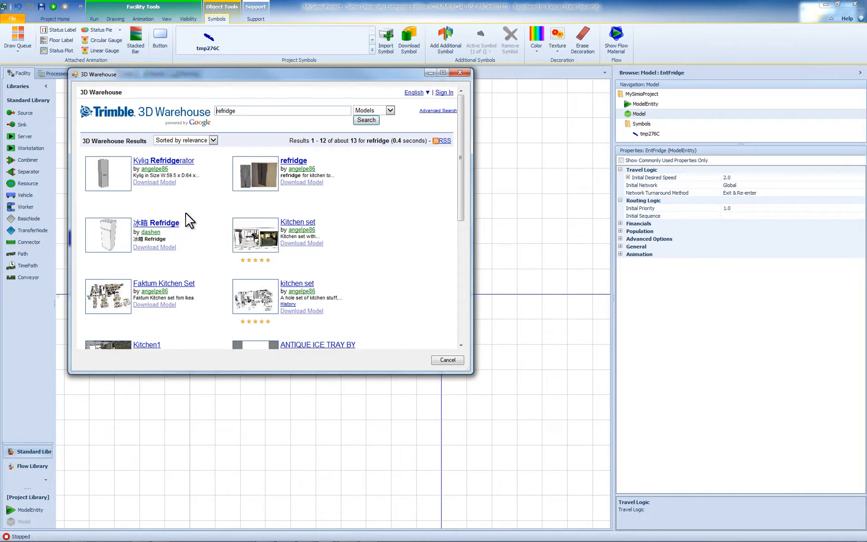
scroll(188, 220, "down", 3)
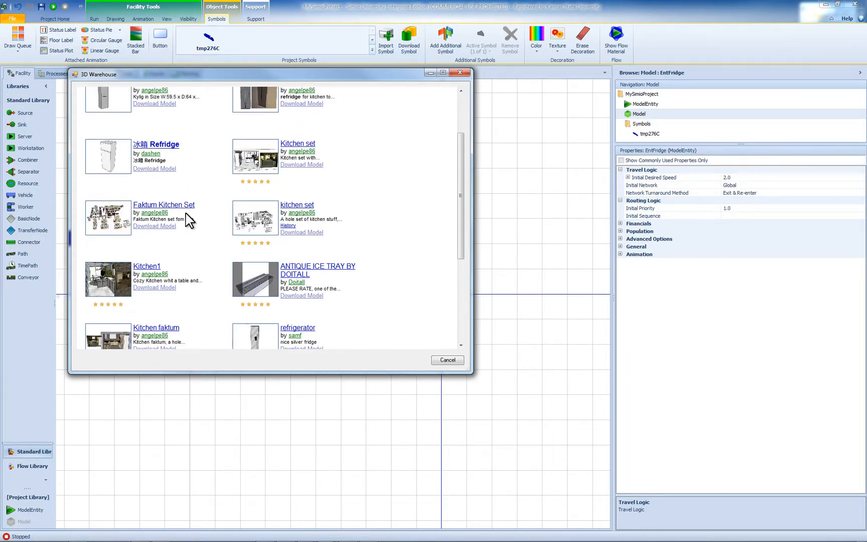
scroll(188, 221, "up", 3)
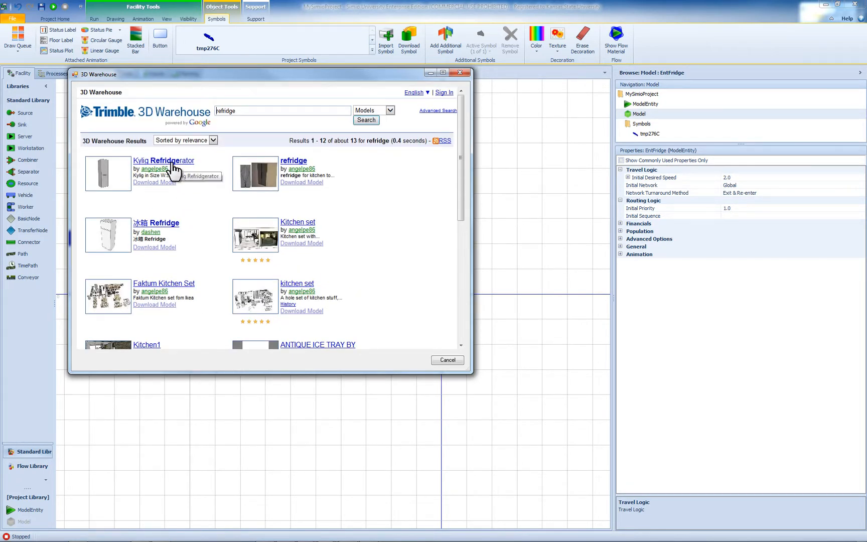
- Import the Kylig Refridgerator model as the EntFridge symbol, rotated by 90 degrees
left_click(172, 163)
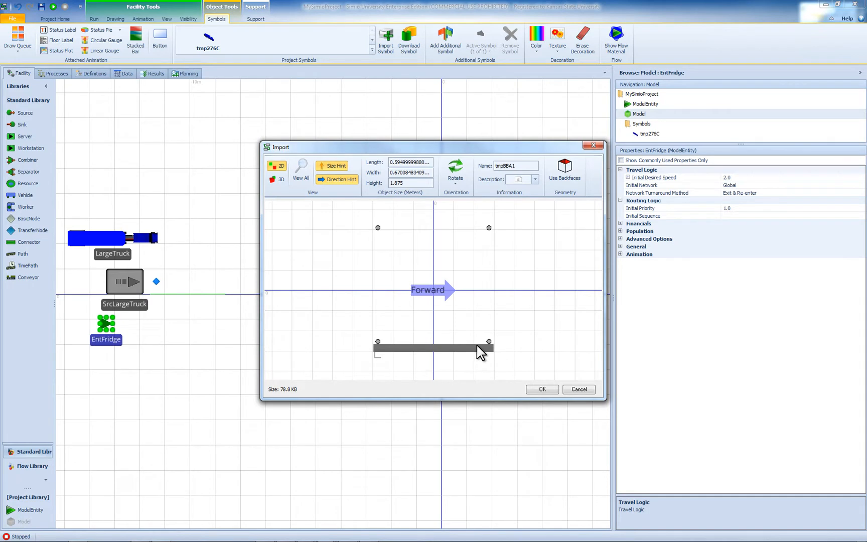
left_click(457, 178)
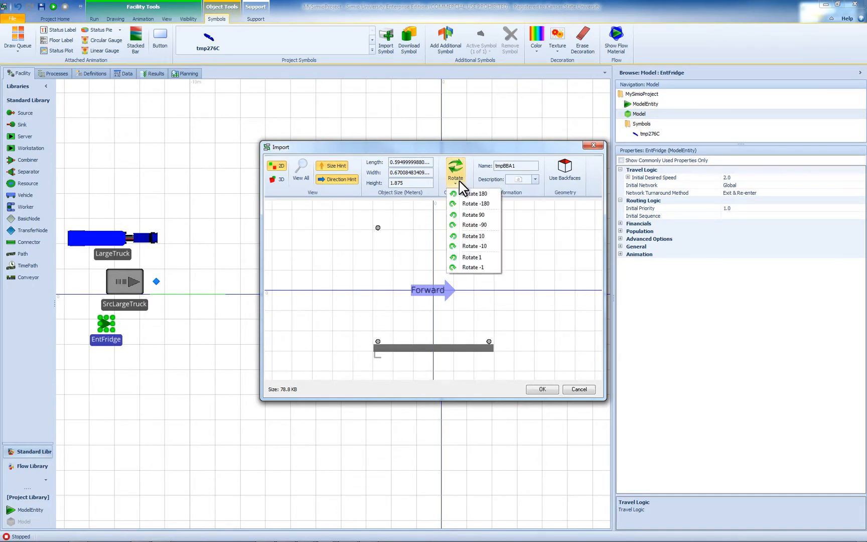
left_click(475, 215)
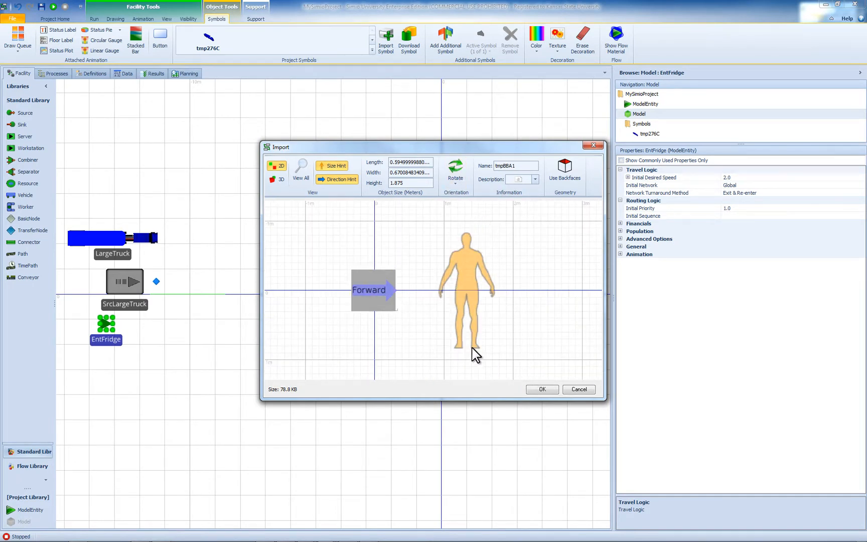
left_click(534, 388)
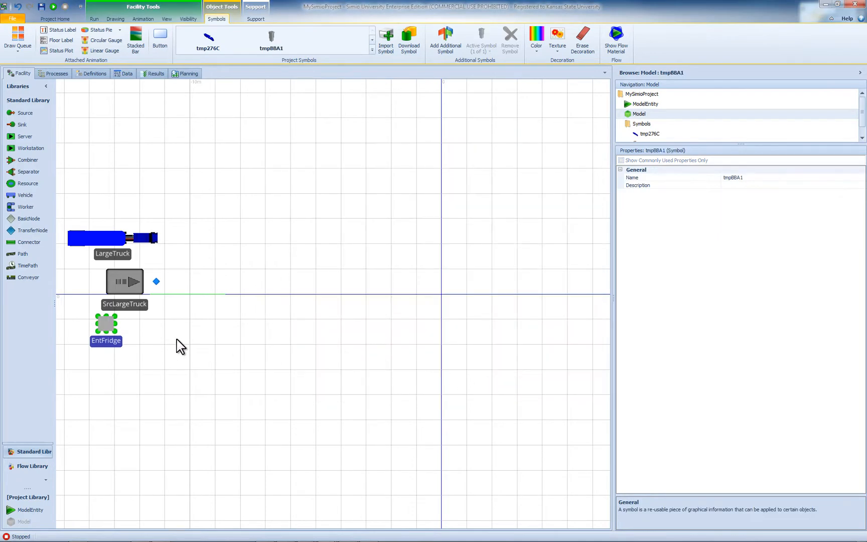
left_click(177, 341)
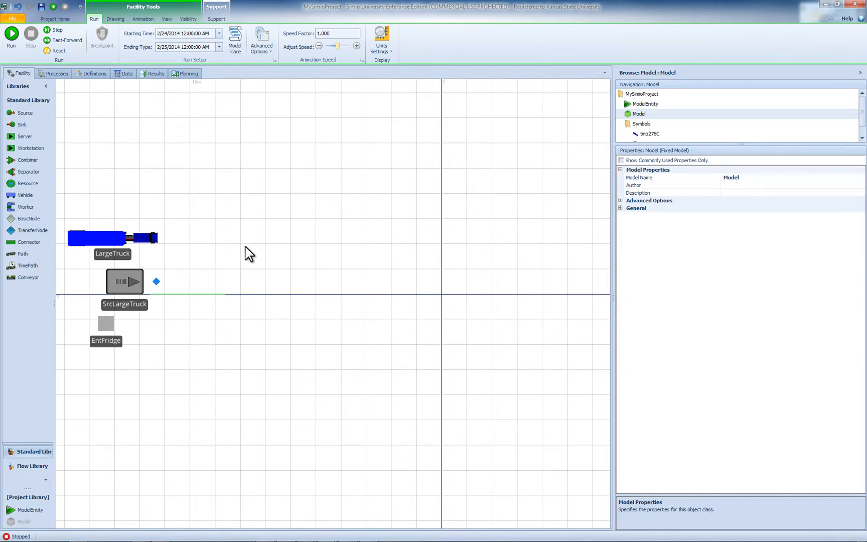
- Place a Separator to the right of SrcLargeTruck, level with it and left of the vertical axis
left_click_drag(42, 174, 398, 290)
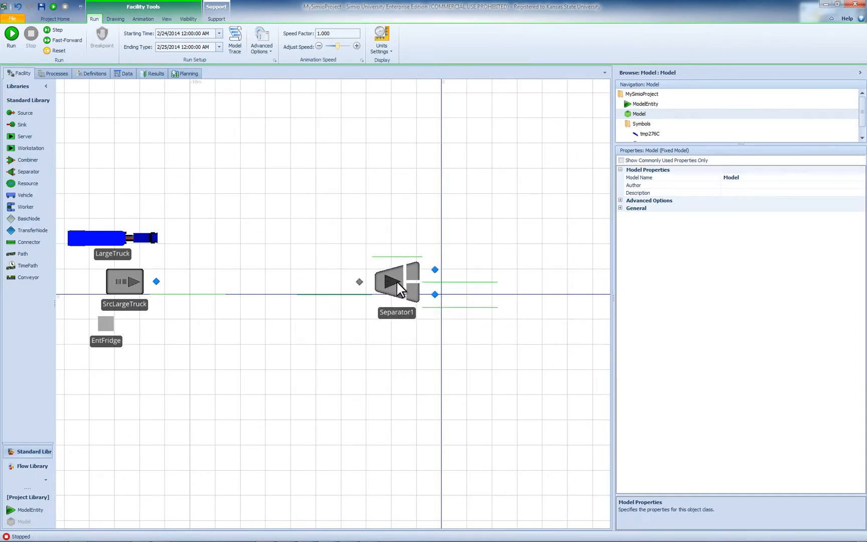
left_click(398, 289)
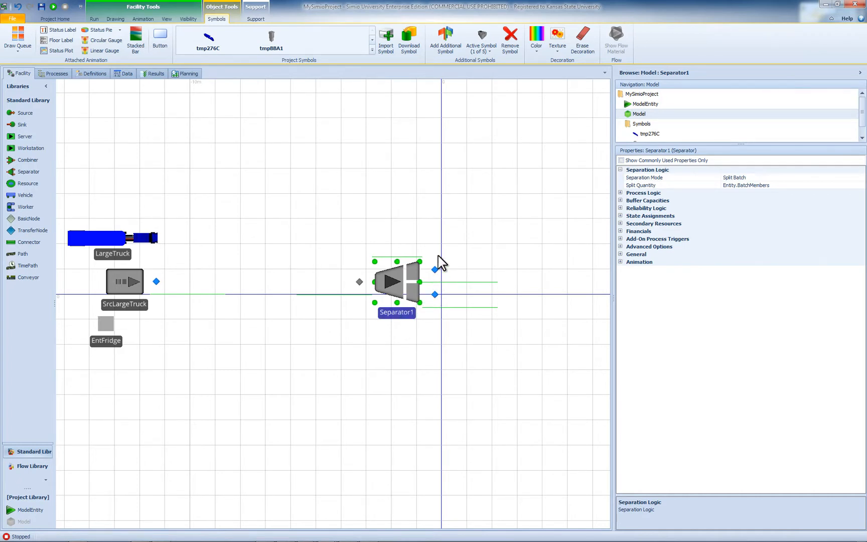
left_click_drag(396, 310, 376, 308)
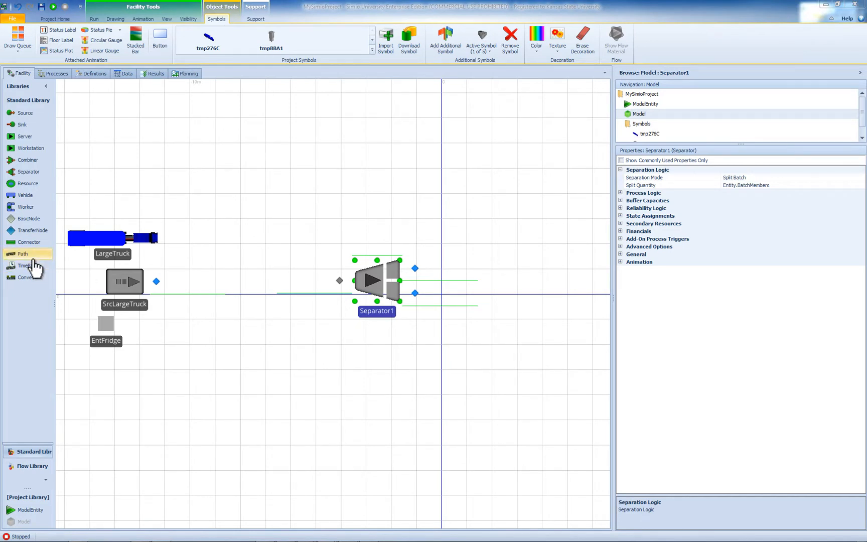
- Draw a TimePath from the output node of SrcLargeTruck to the input node of Separator1
left_click(31, 257)
left_click(156, 281)
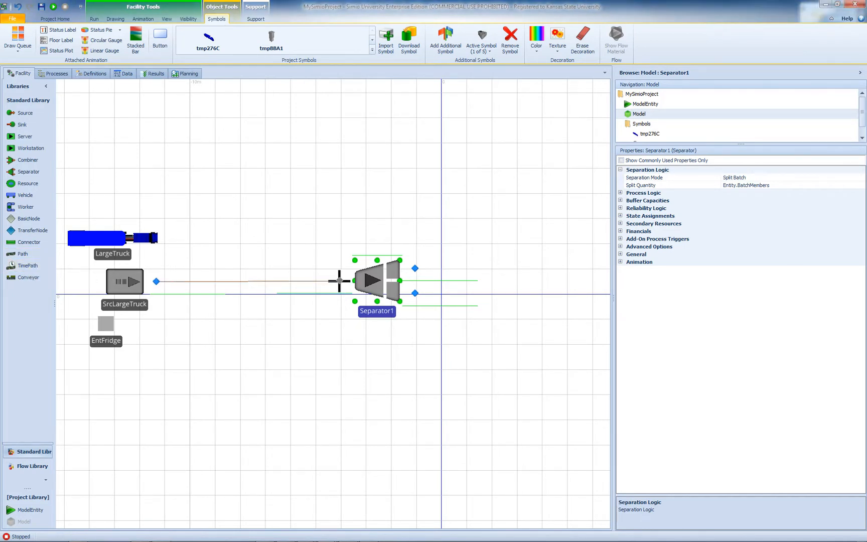
left_click(340, 281)
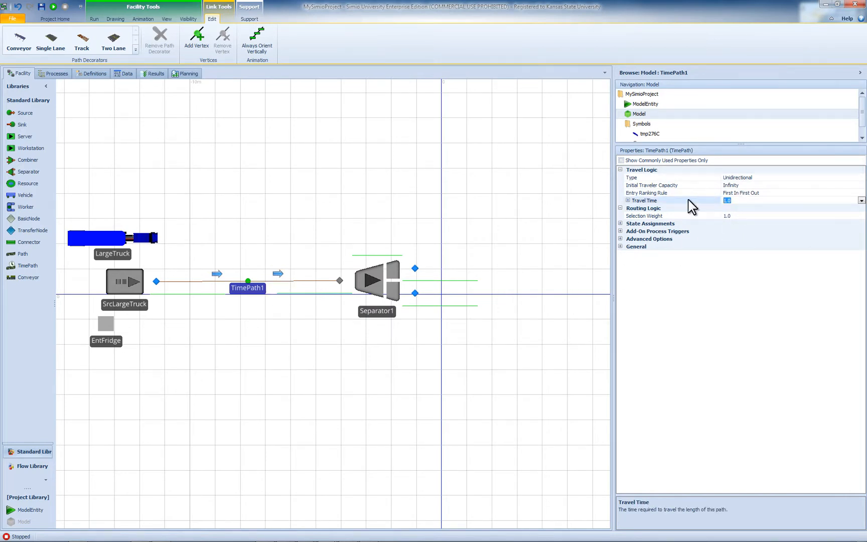
- Set the travel time of the TimePath to 2 minutes and shift Separator1 slightly towards SrcLargeTruck
type("2")
key("Return")
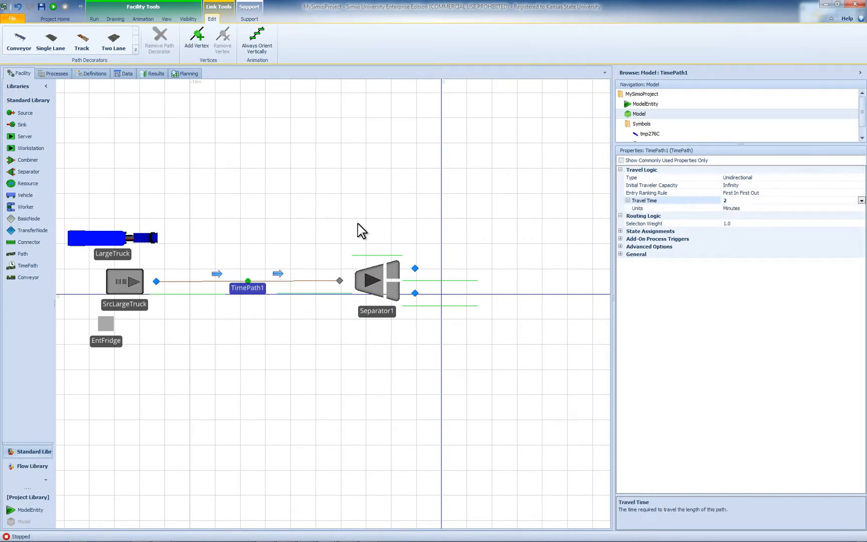
left_click_drag(375, 310, 365, 310)
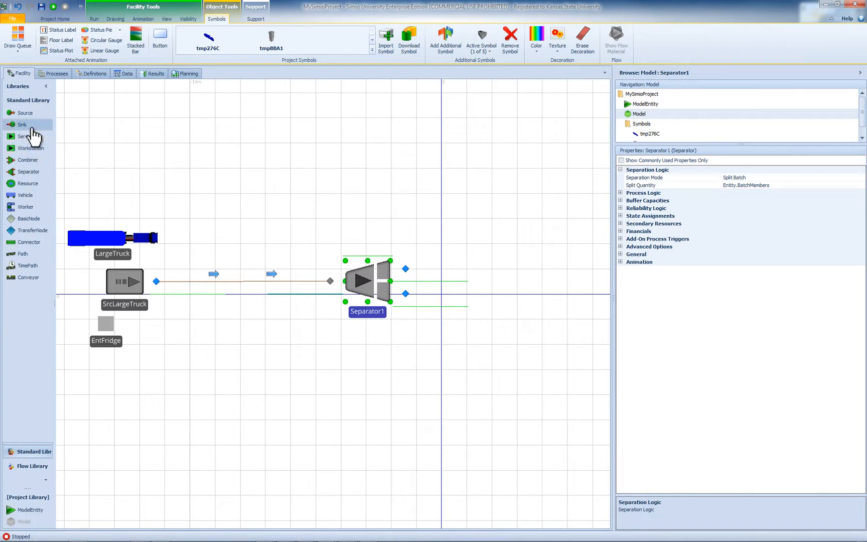
- Place a Sink well above and slightly to the right of Separator1 and rename it SnkLTruck
left_click_drag(22, 124, 414, 129)
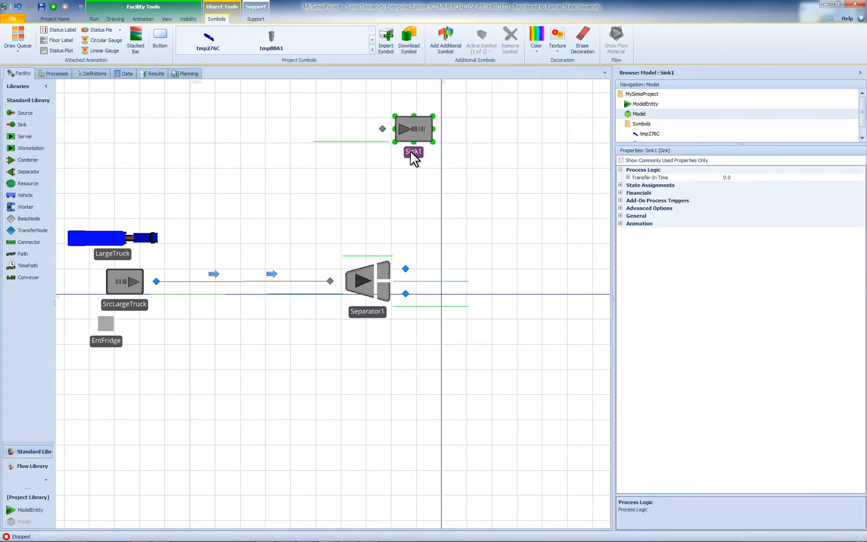
double_click(411, 153)
left_click(424, 154)
key("Return")
- Draw a TimePath from the upper output node of Separator1 to the input node of SnkLTruck and set its travel time to 5
left_click(30, 267)
left_click(405, 269)
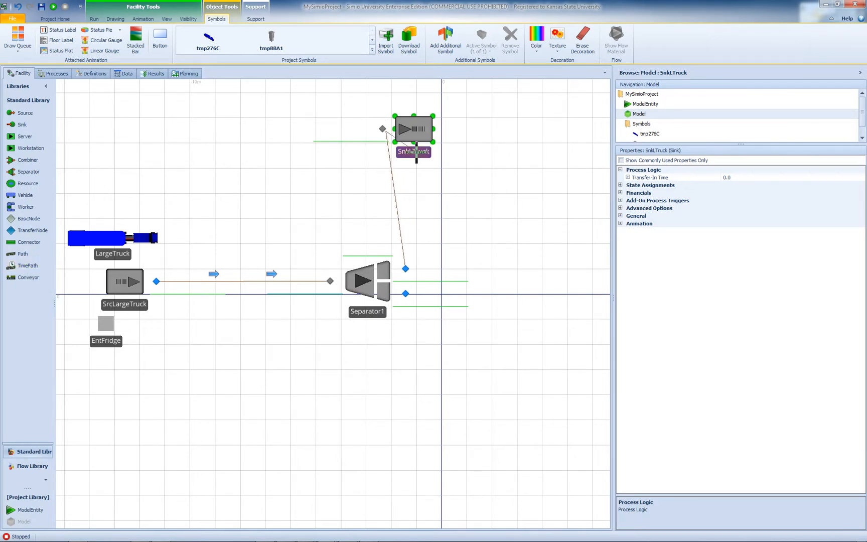
left_click(383, 130)
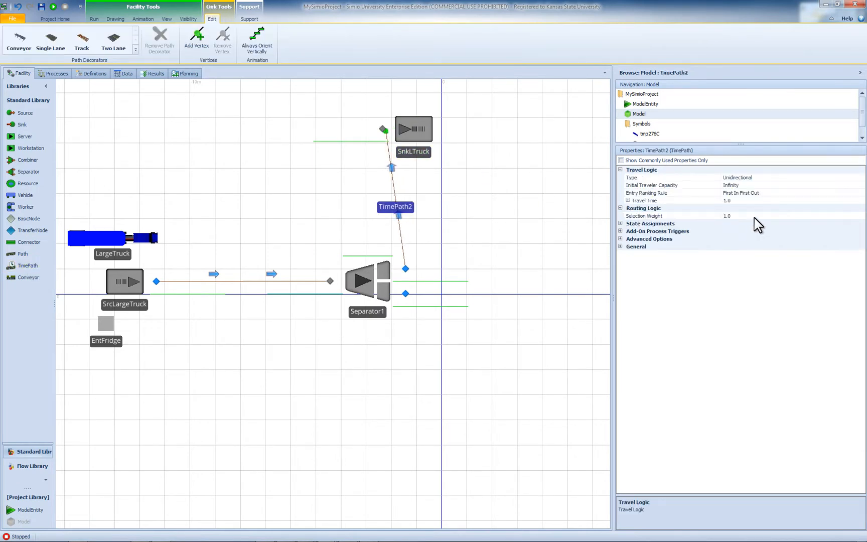
left_click(750, 201)
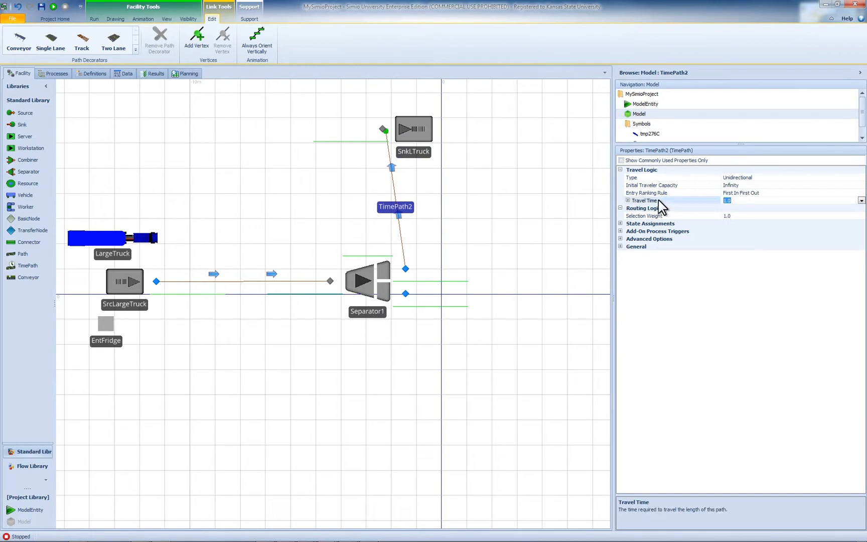
type("5")
- Shift Separator1 towards SrcLargeTruck until the path to SnkLTruck runs vertically, and rename the separator SepUnload
left_click_drag(381, 296, 361, 298)
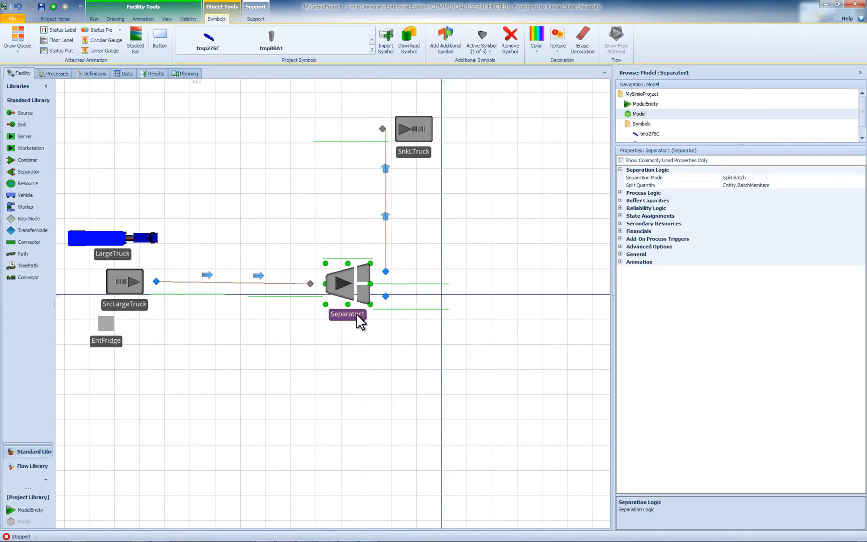
double_click(364, 315)
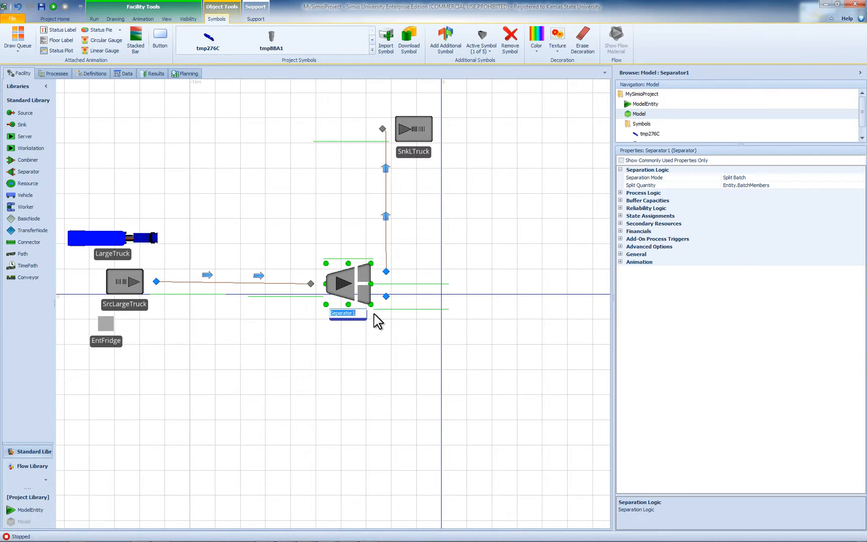
type("SepUnload")
key("Return")
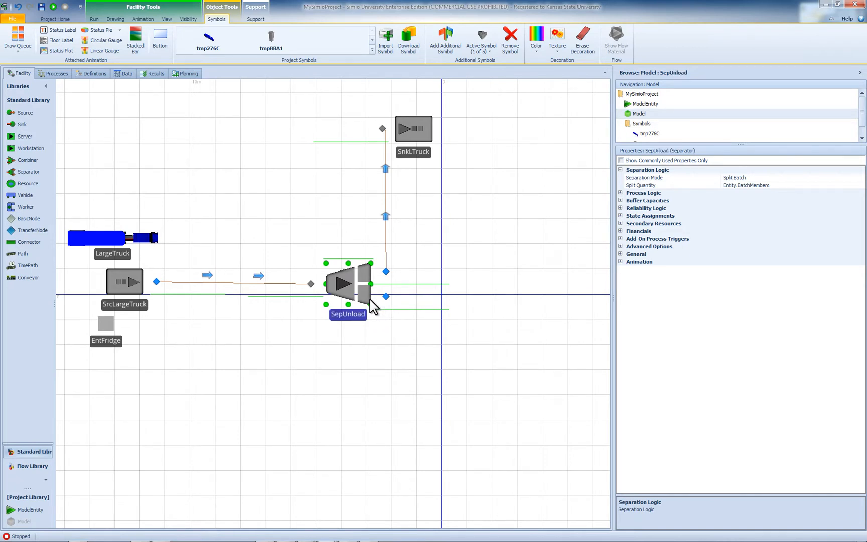
left_click(762, 179)
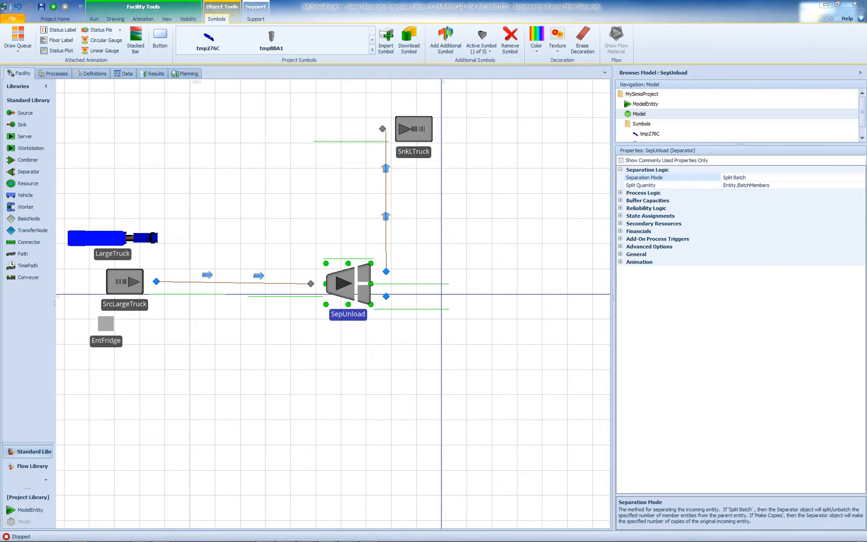
- Add a standard integer property to the model's property definitions
left_click(93, 74)
left_click(24, 168)
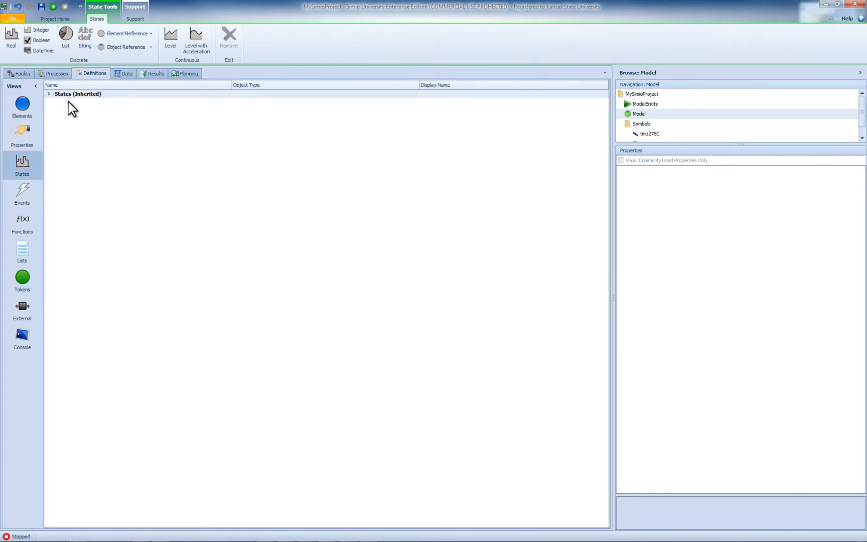
left_click(22, 135)
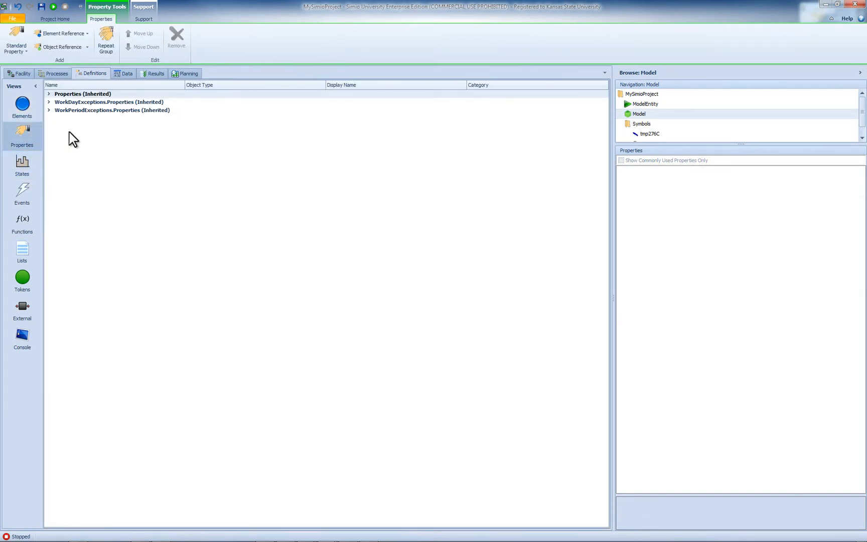
left_click(17, 46)
left_click(49, 87)
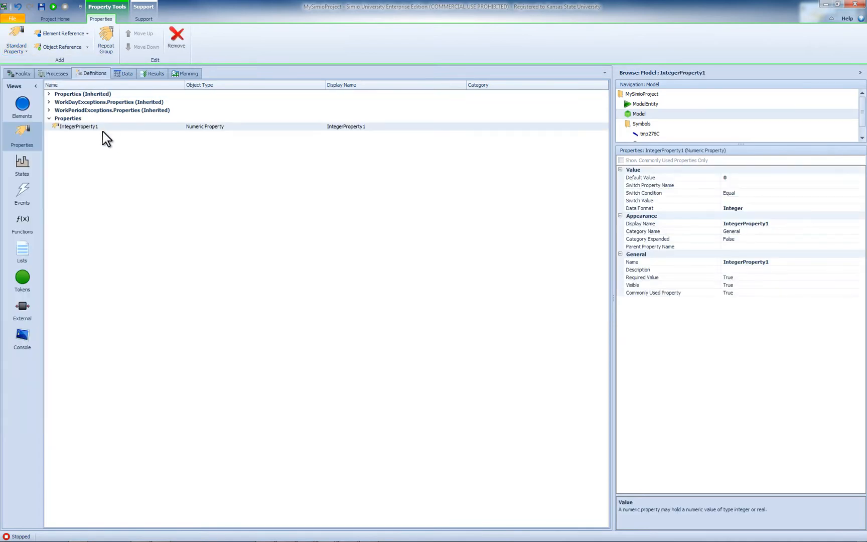
- Rename the new integer property as DeliverTruckSize
left_click(106, 128)
type("Deliver")
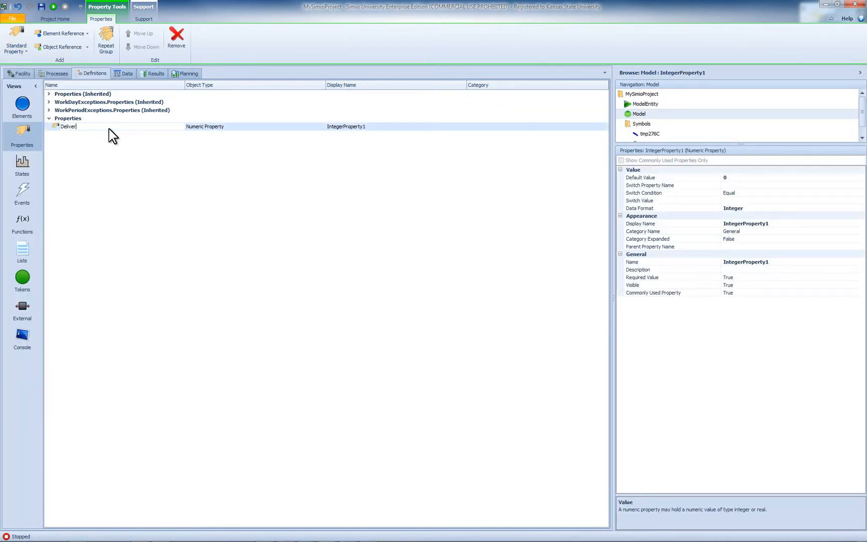
type("B")
key("BackSpace")
type("TruckSize")
key("Return")
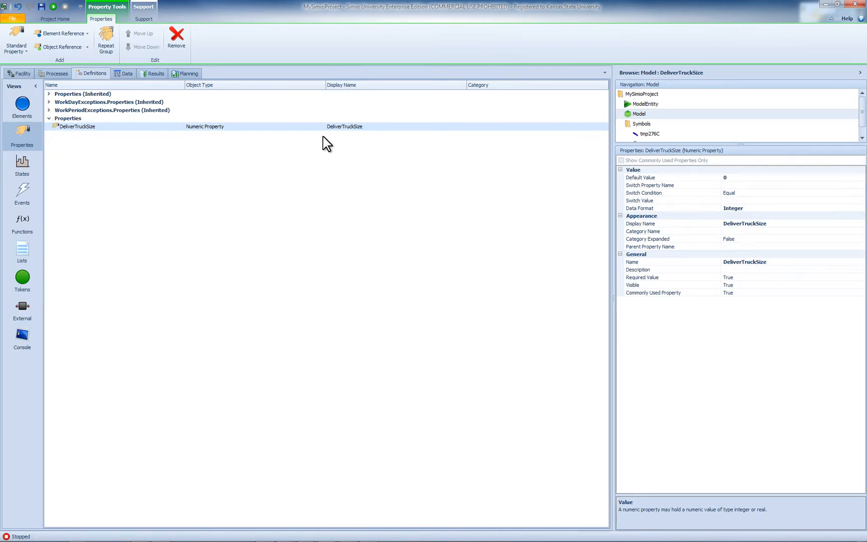
- Set the default value of the DeliverTruckSize property to 1
left_click(735, 177)
type("1")
left_click(455, 227)
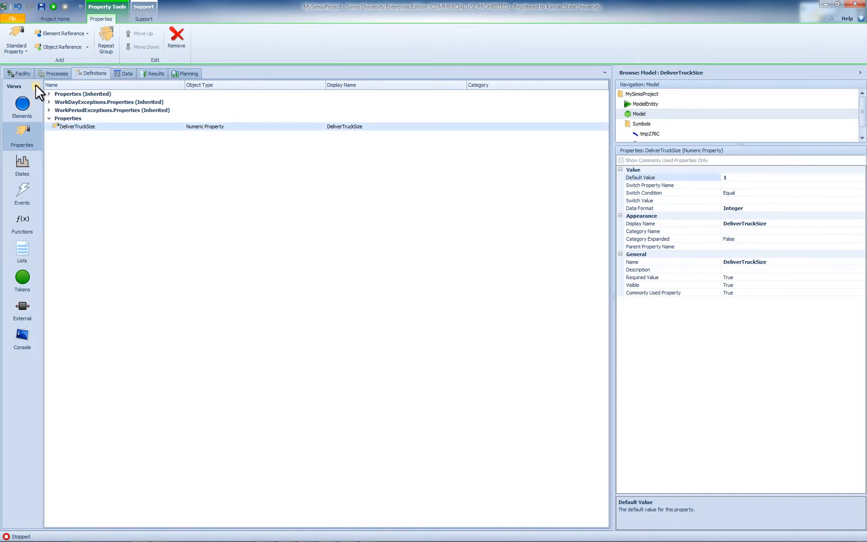
- Return to the facility view and set the model's DeliverTruckSize control to 8
left_click(29, 74)
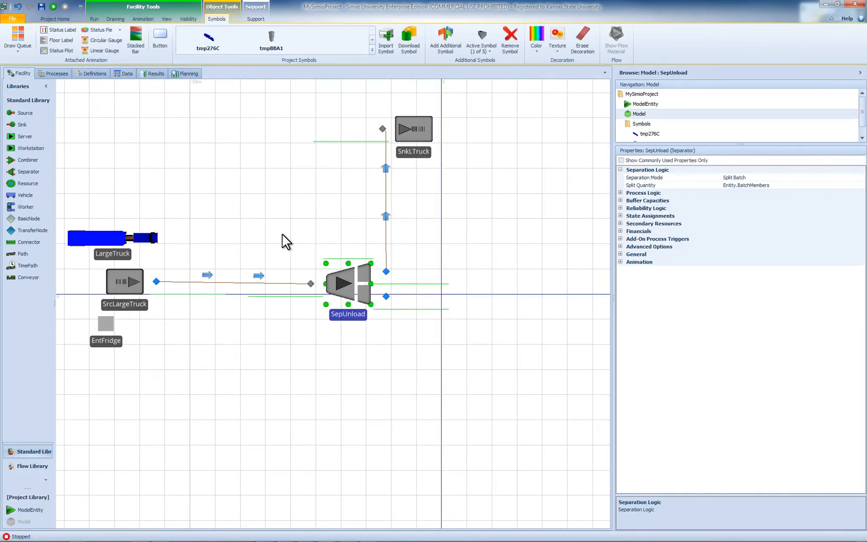
left_click(530, 343)
left_click(627, 177)
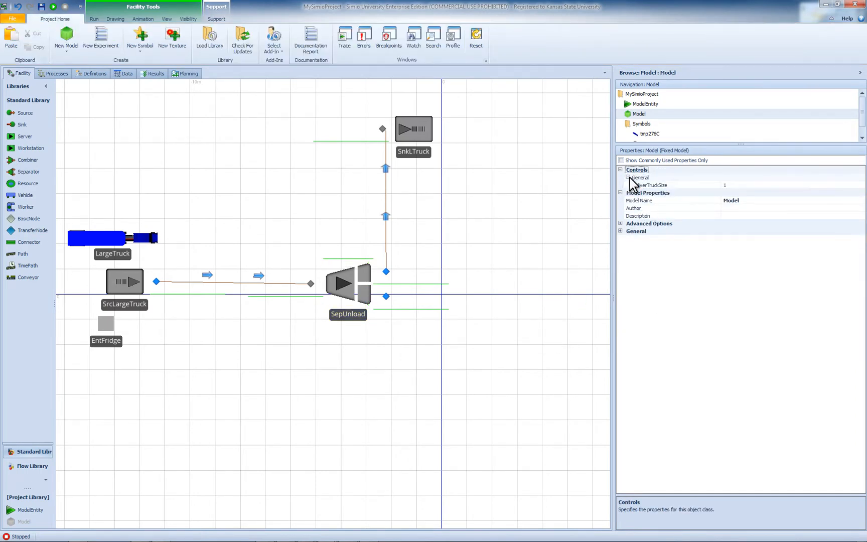
left_click(727, 185)
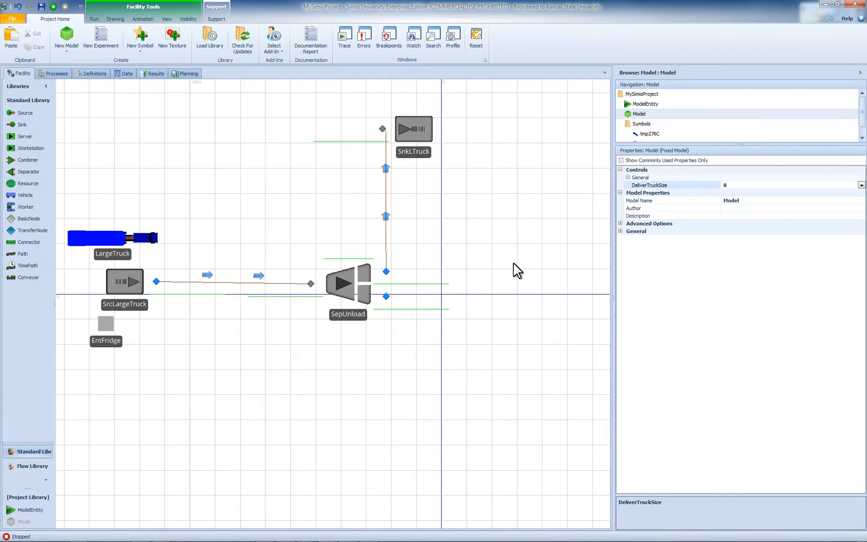
- Set the separation mode of SepUnload to Make Copies with EntFridge as the copy entity type
left_click(359, 314)
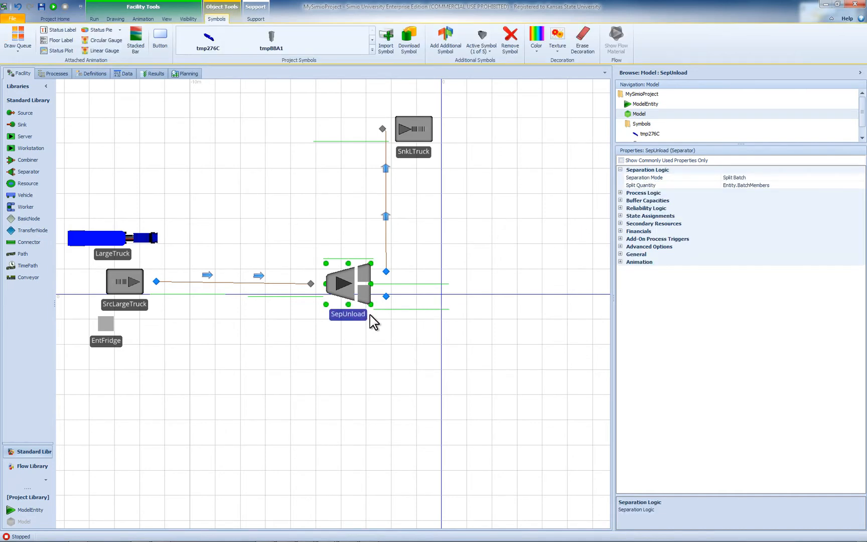
left_click(752, 178)
left_click(861, 177)
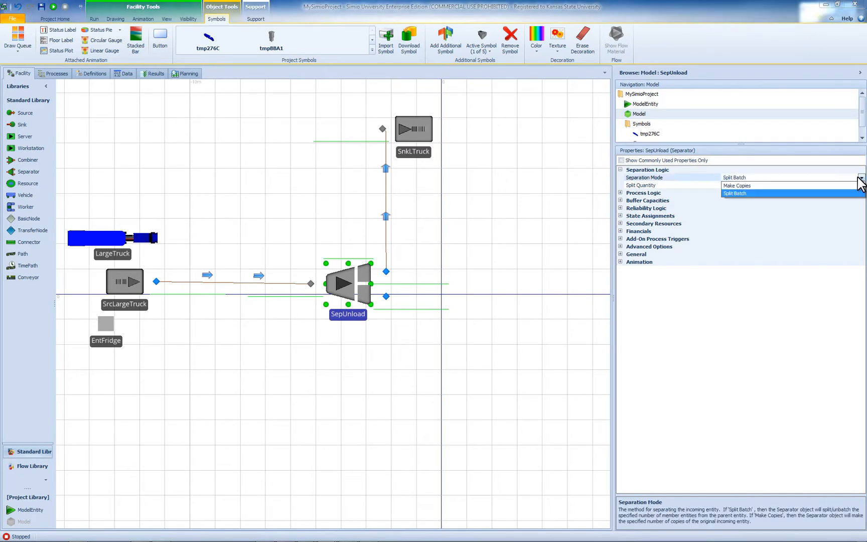
left_click(787, 186)
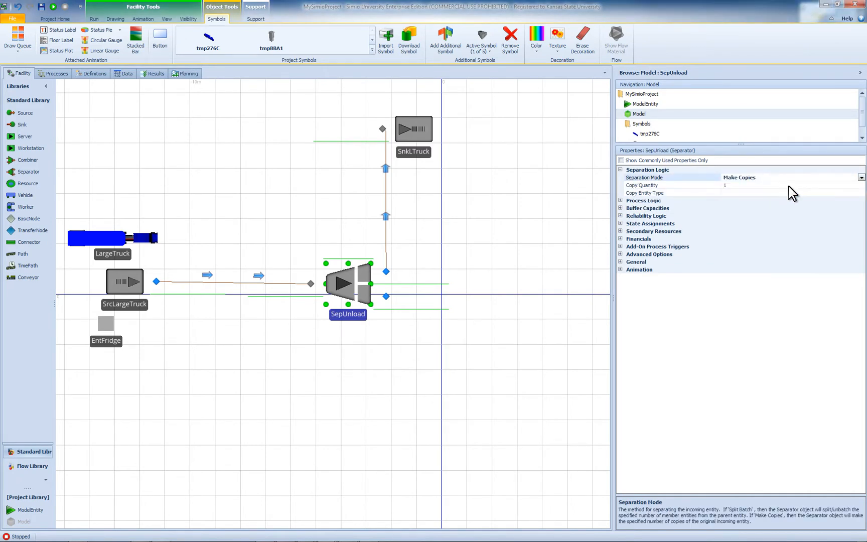
left_click(853, 184)
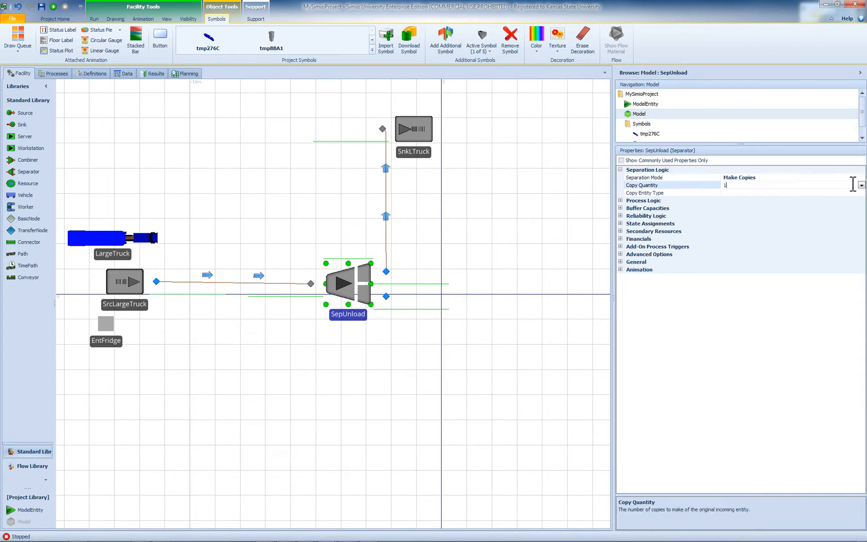
left_click(752, 193)
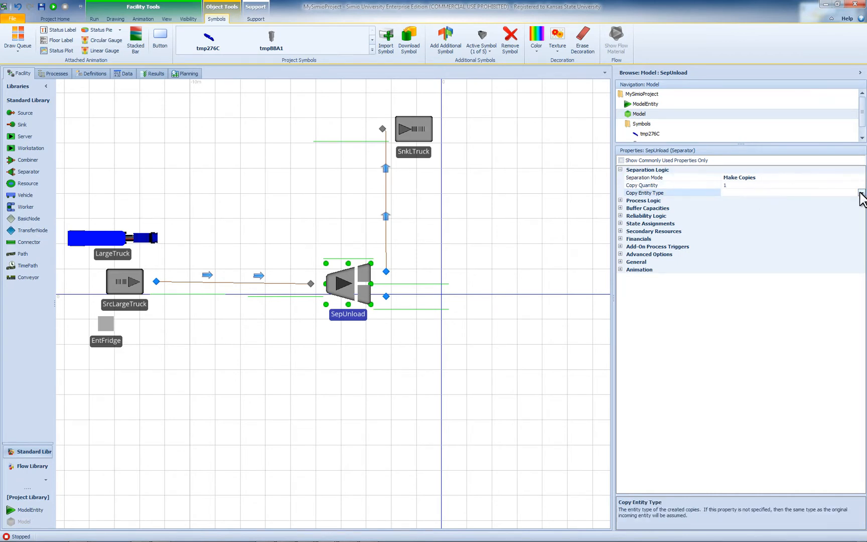
left_click(861, 193)
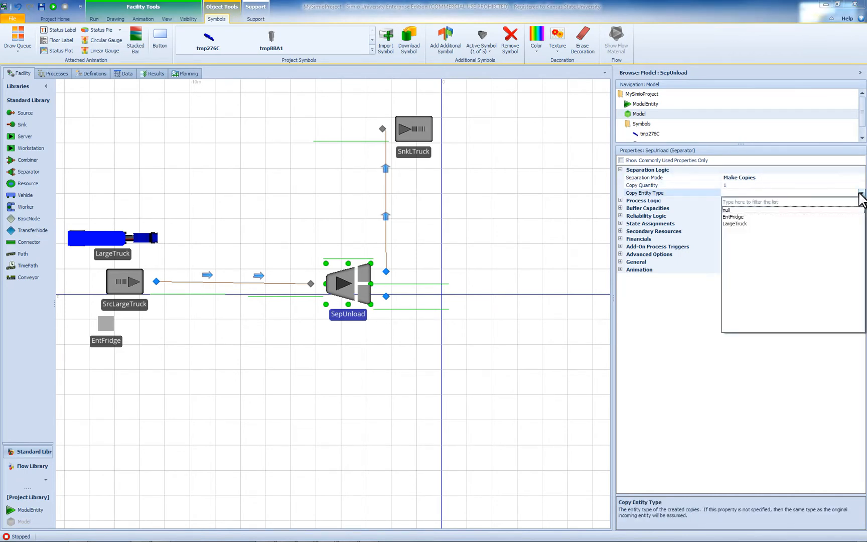
left_click(737, 218)
- Set the copy quantity of SepUnload to the expression DeliverTruckSize*8 and shift the separator slightly towards SrcLargeTruck
left_click(751, 185)
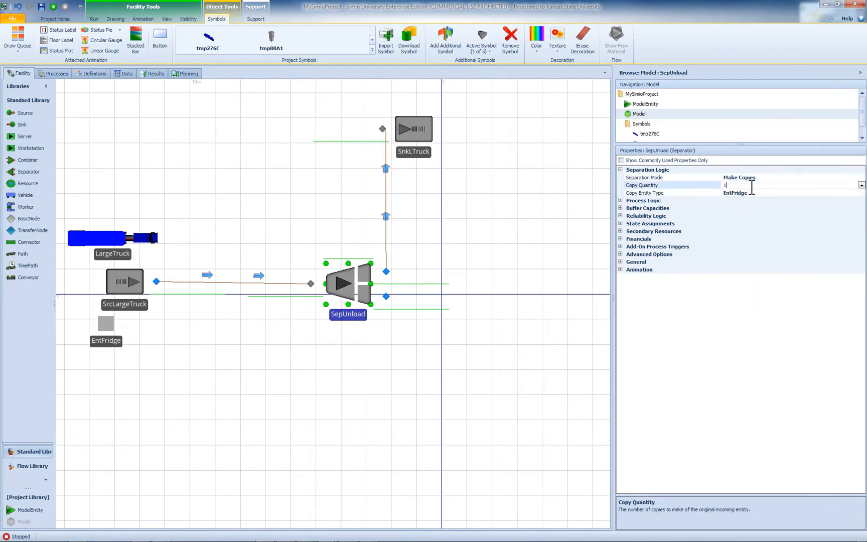
left_click_drag(751, 186, 688, 189)
left_click(861, 185)
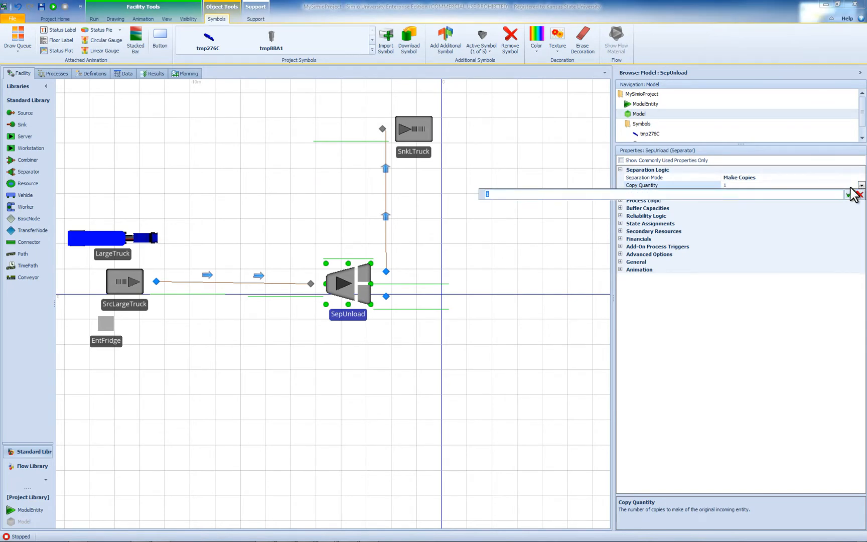
type("De")
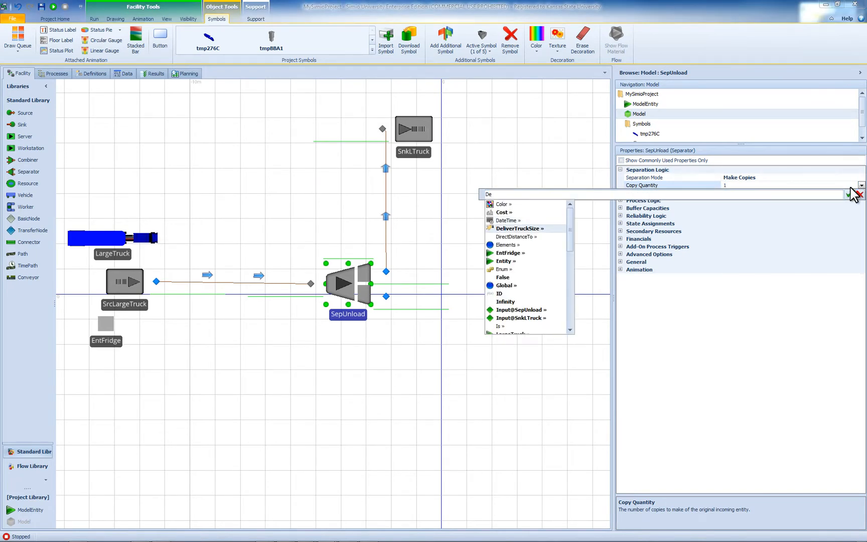
key("Return")
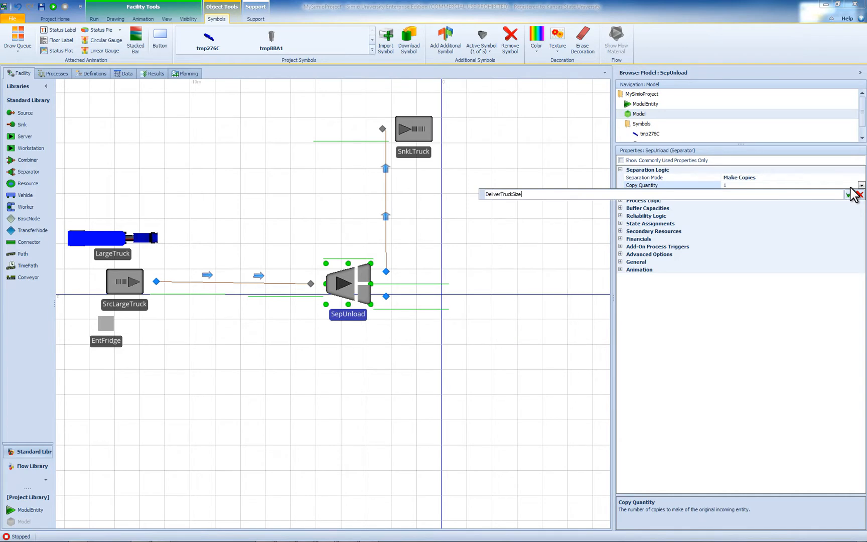
type("*8")
left_click(851, 190)
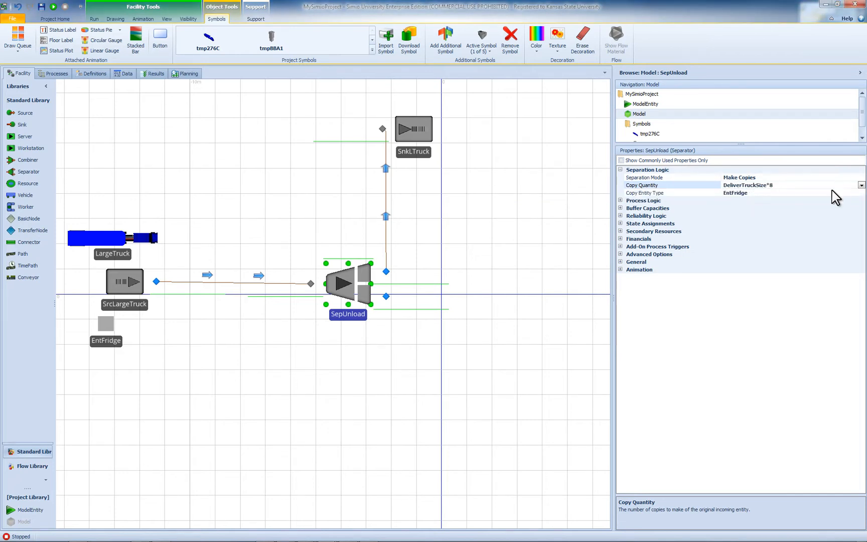
left_click_drag(356, 317, 347, 316)
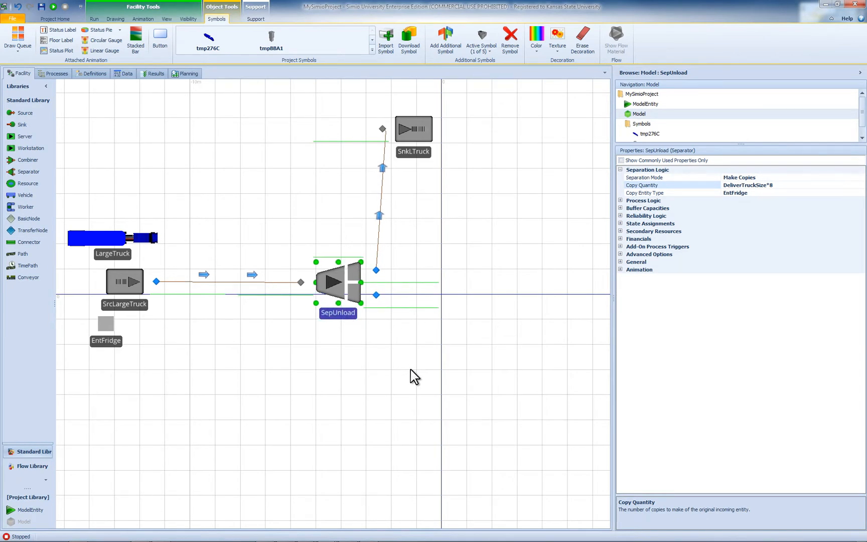
- Place a Combiner below and to the right of SepUnload, in the empty area past the vertical axis
left_click_drag(457, 370, 269, 258)
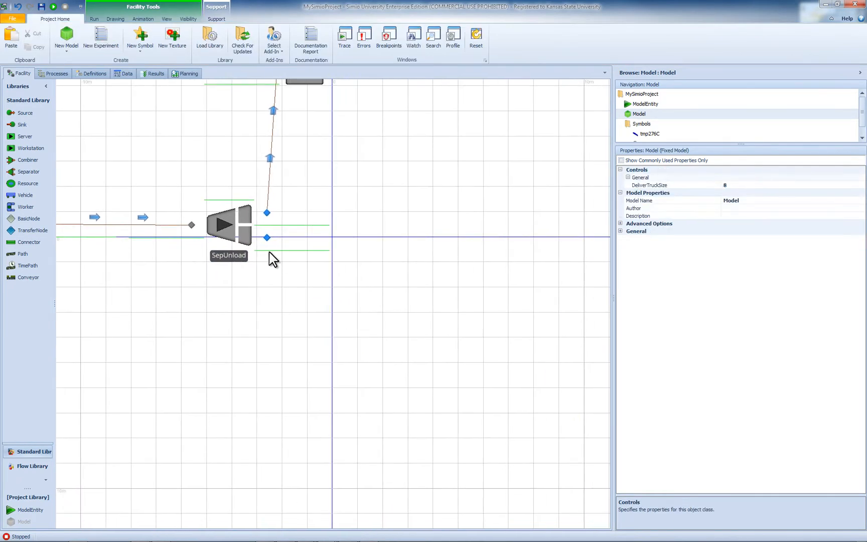
scroll(468, 368, "down", 2)
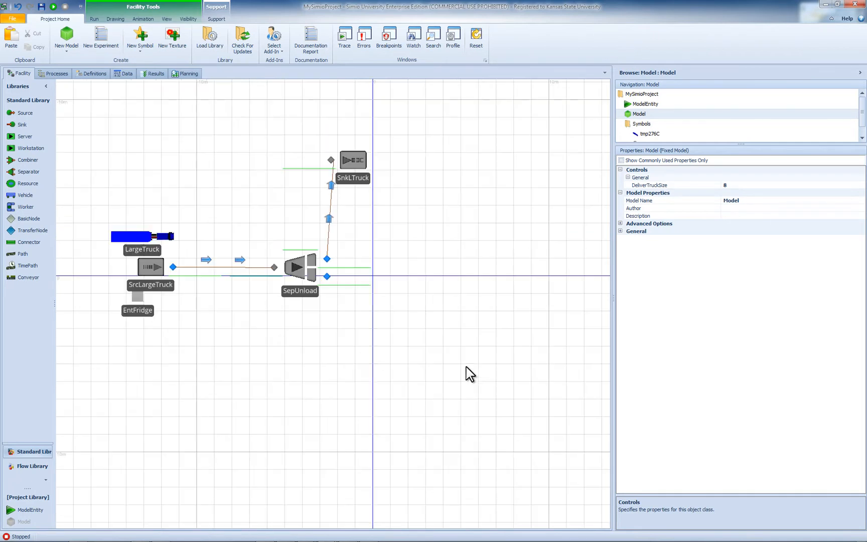
left_click_drag(467, 371, 387, 313)
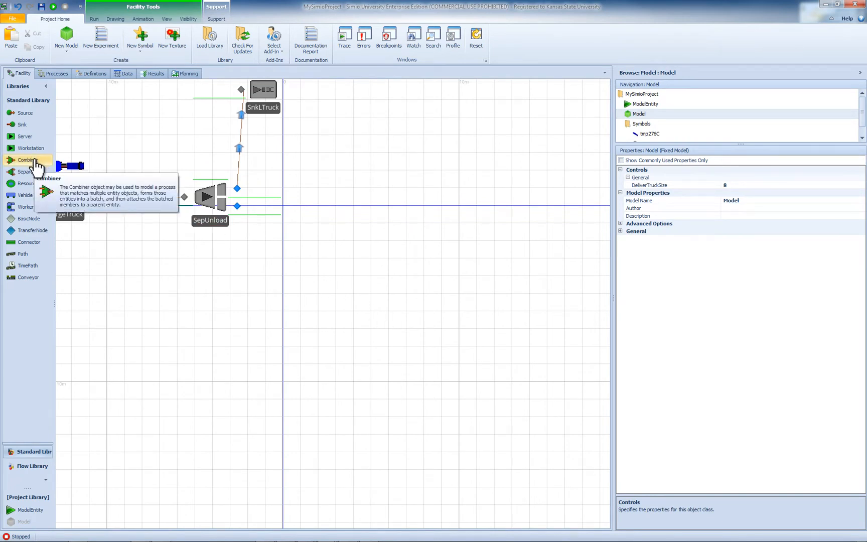
left_click_drag(35, 165, 406, 355)
- Rename the combiner CombCrossDock and shift it slightly up and towards the vertical axis
double_click(407, 354)
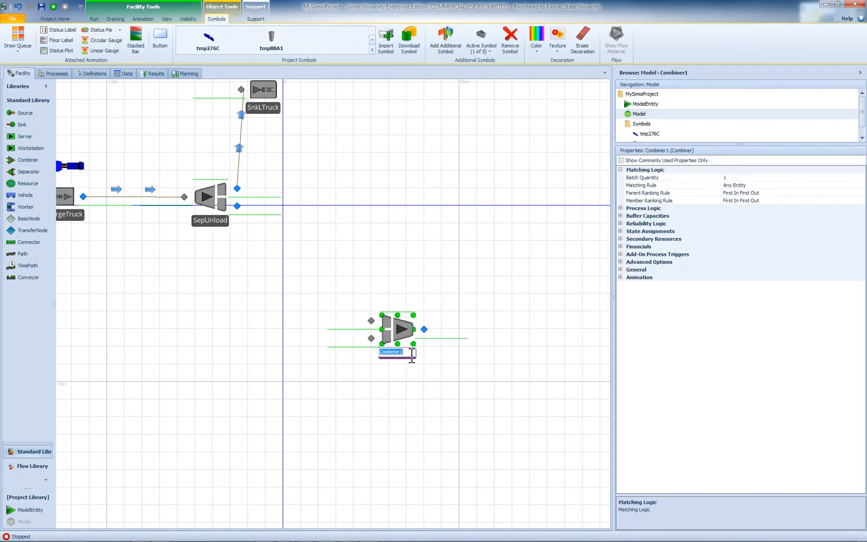
type("CombCrossDock")
key("Return")
left_click_drag(418, 360, 412, 344)
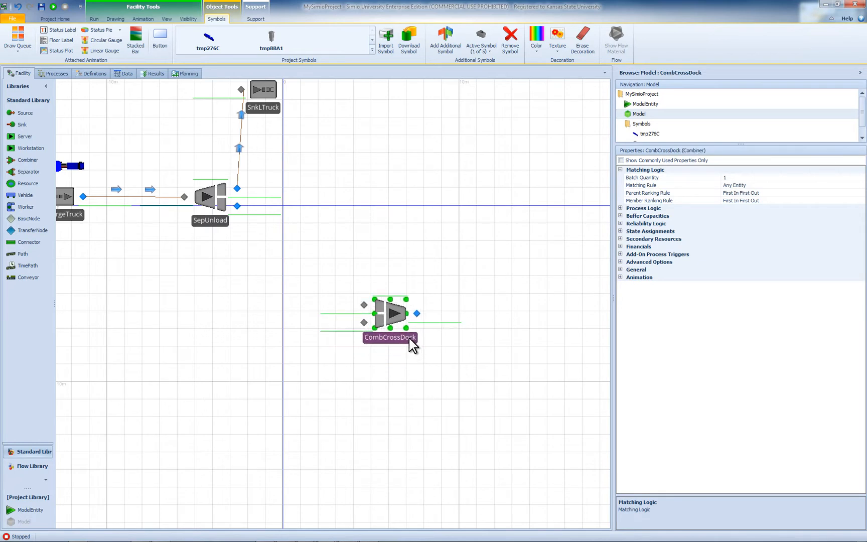
- Connect the member output of SepUnload to the lower input node of CombCrossDock with a TimePath
left_click(29, 266)
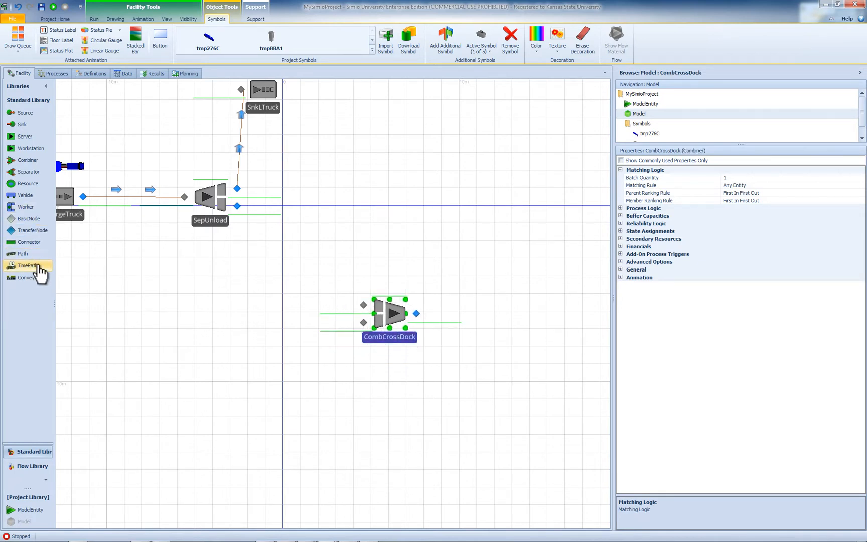
left_click(237, 205)
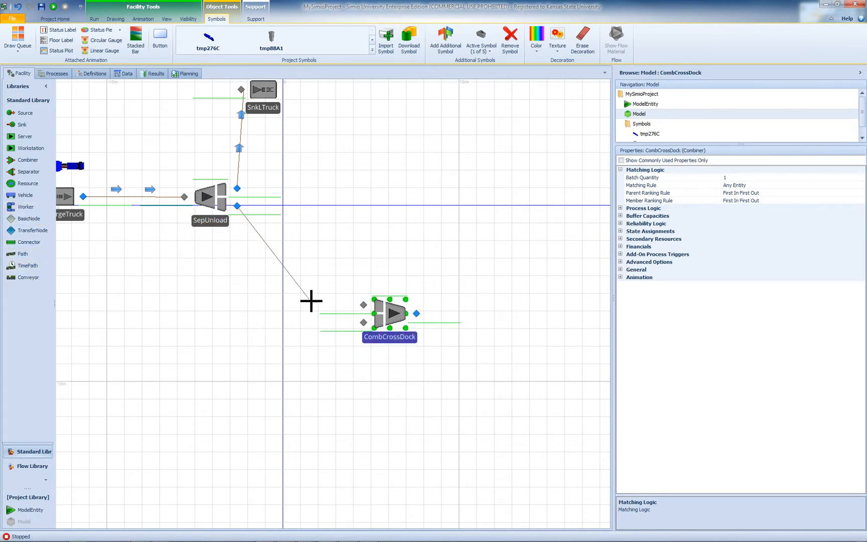
left_click(363, 322)
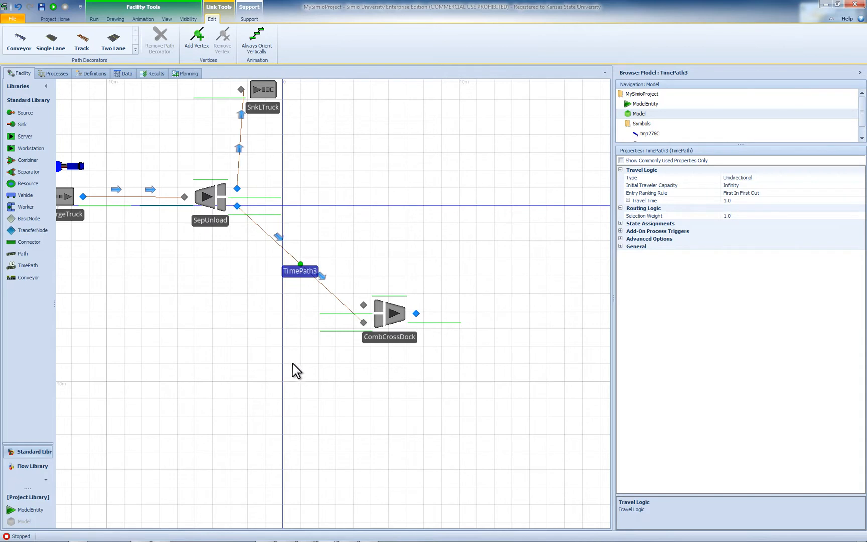
- Place a Source below SepUnload in the empty area before the vertical axis and rename it SrcDelivery
left_click(23, 124)
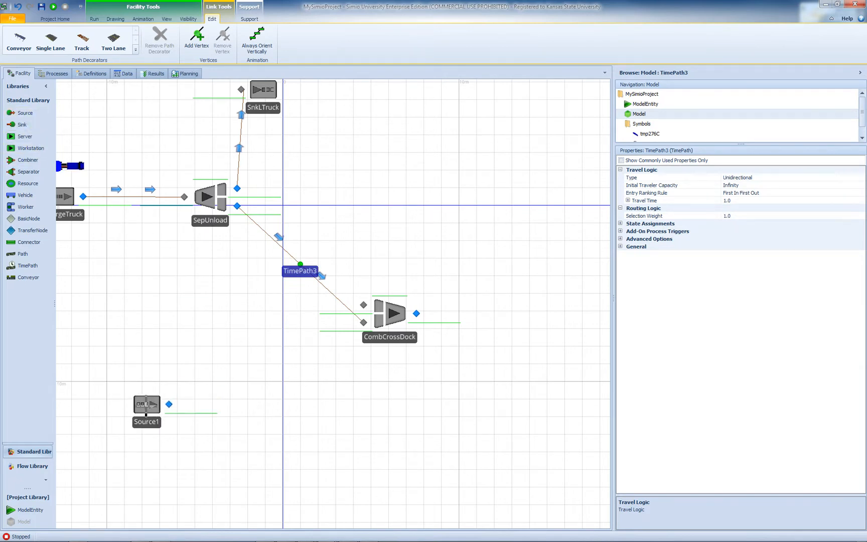
left_click(152, 417)
left_click(151, 417)
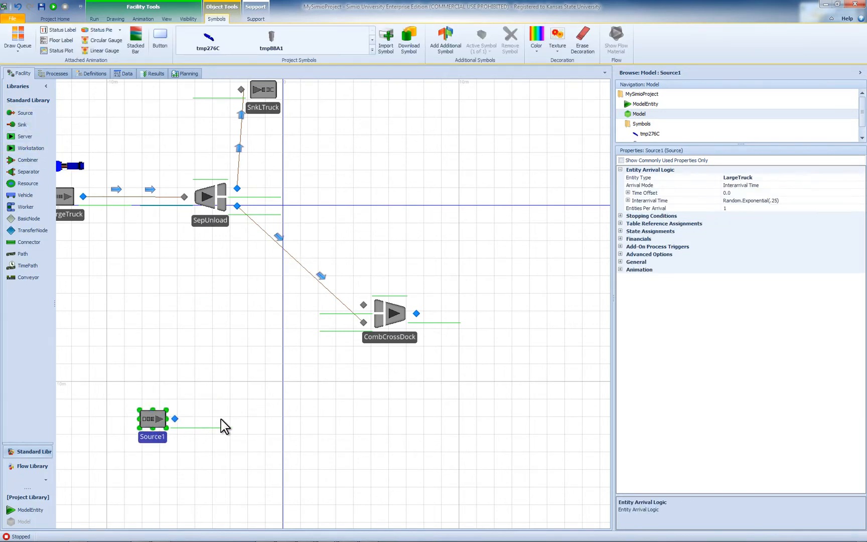
double_click(159, 436)
key("Return")
- Add a ModelEntity just below SrcDelivery and rename it EntDelivery
left_click_drag(26, 512, 118, 454)
double_click(129, 466)
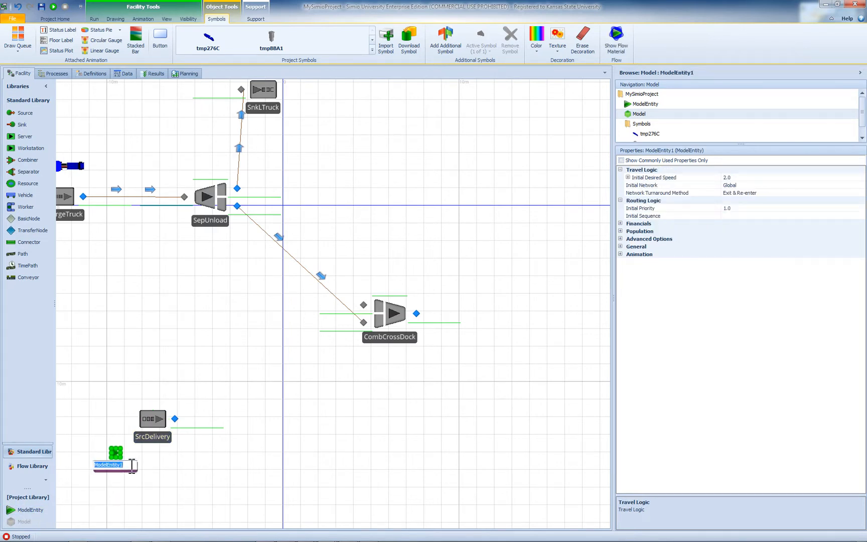
type("EntDelivery")
key("Return")
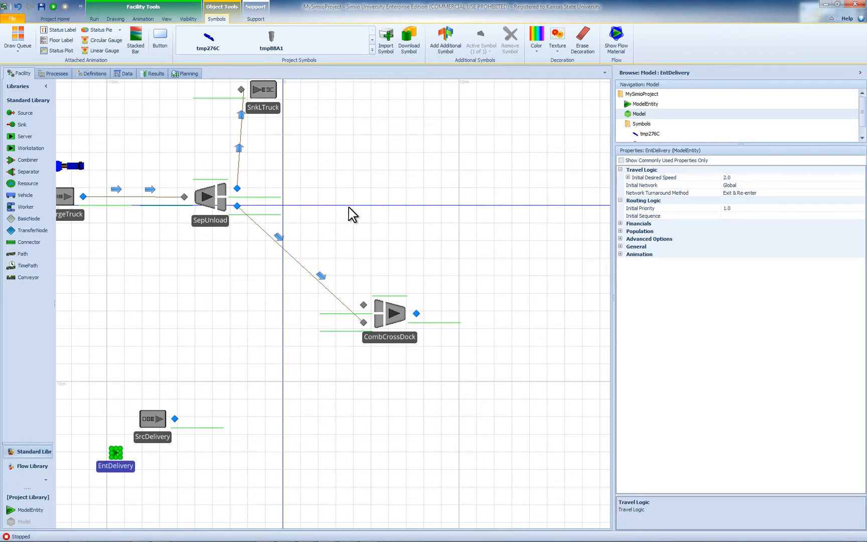
- Open the 3D Warehouse for EntDelivery's symbol, search for Truck and look through the models found
left_click(414, 45)
left_click(224, 106)
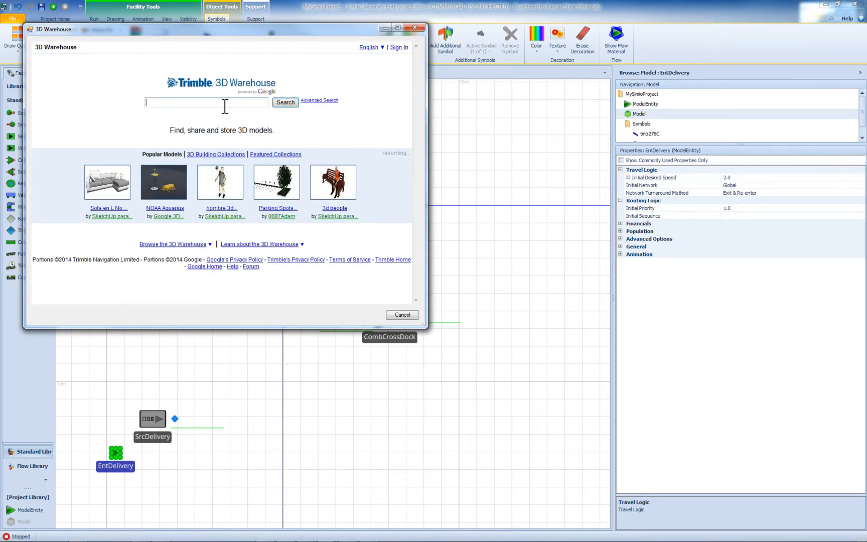
type("Truck")
key("Return")
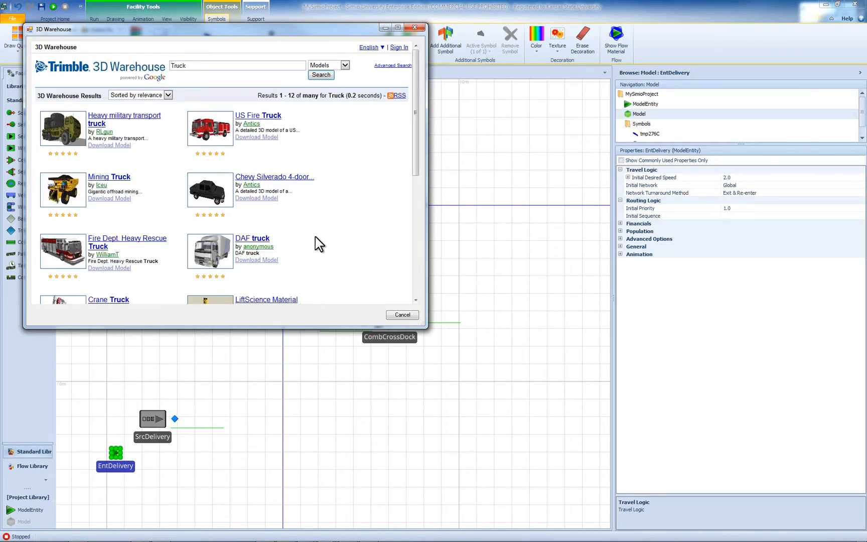
scroll(315, 244, "down", 1)
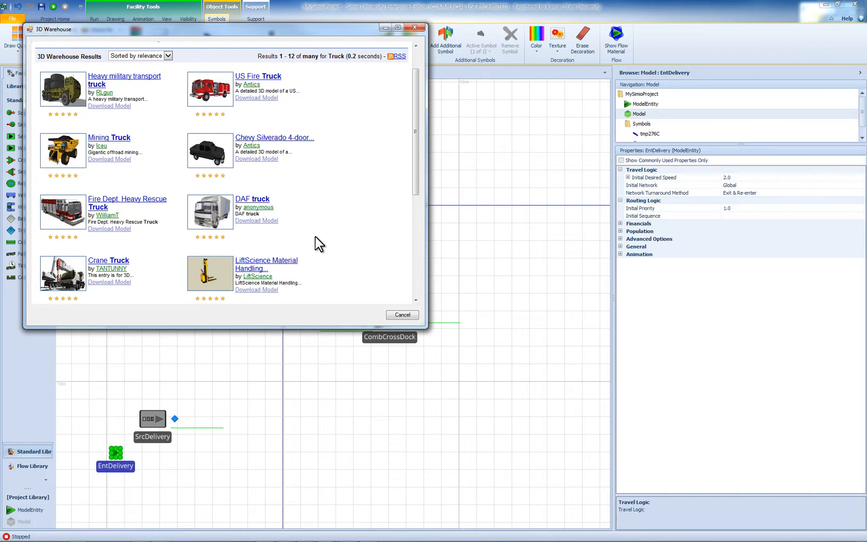
scroll(315, 237, "down", 3)
scroll(315, 236, "up", 3)
scroll(302, 213, "up", 1)
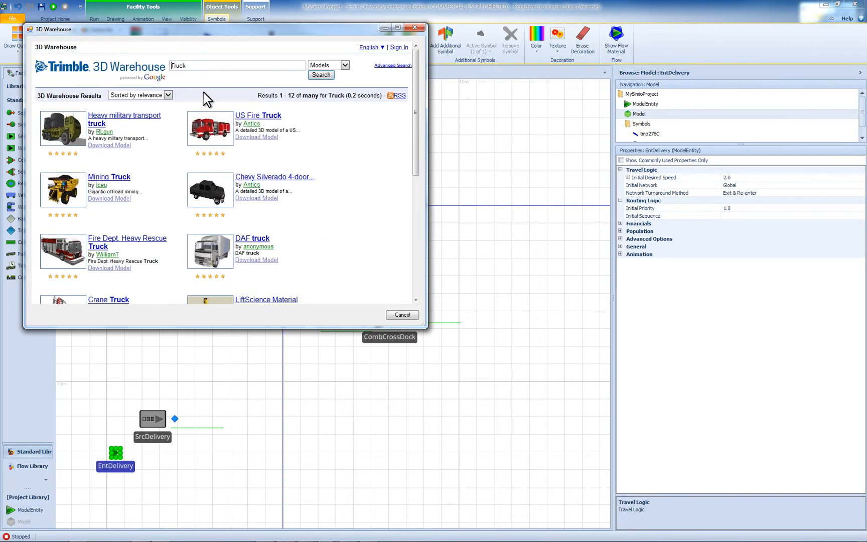
- Search the 3D Warehouse for Deliver Truck and download the Delivery Truck (Eggs-N-More) model
double_click(178, 66)
type("Deliver Truck")
key("Return")
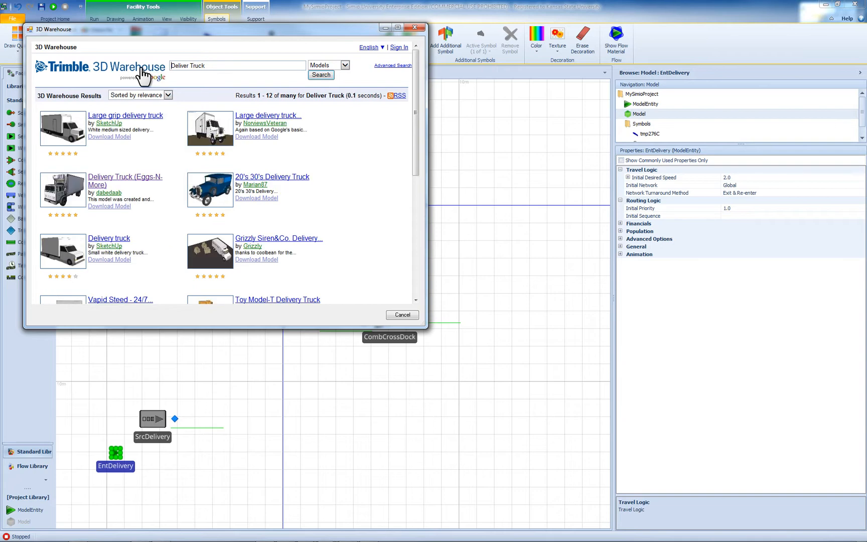
left_click(134, 177)
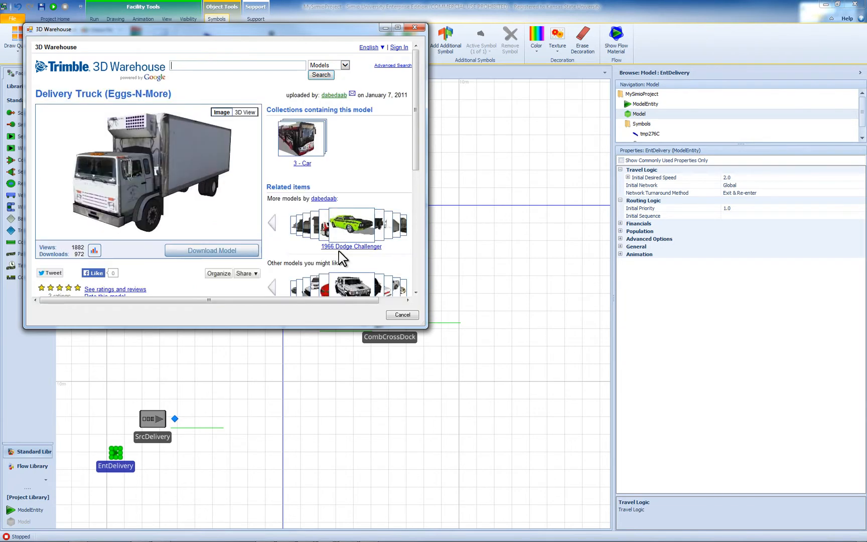
left_click(228, 251)
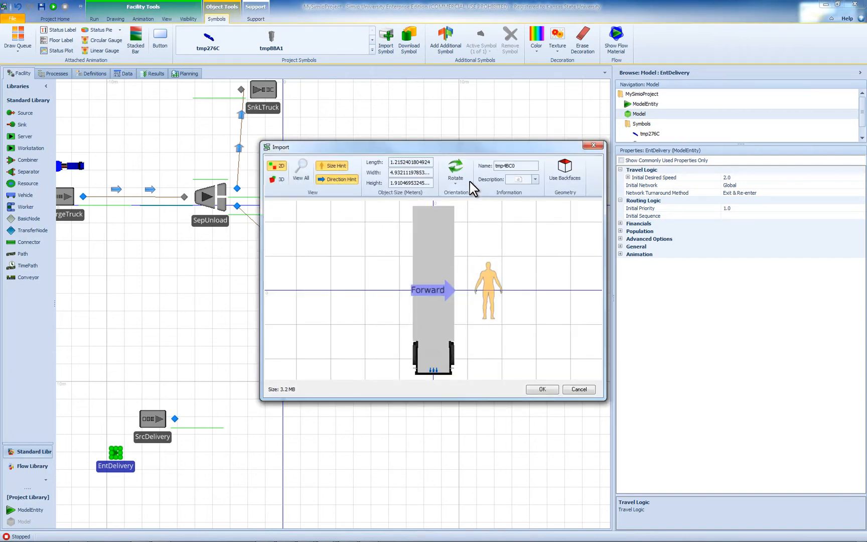
- Rotate the truck model by 90 degrees, import it as EntDelivery's symbol and shift the entity clear of SrcDelivery
left_click(455, 173)
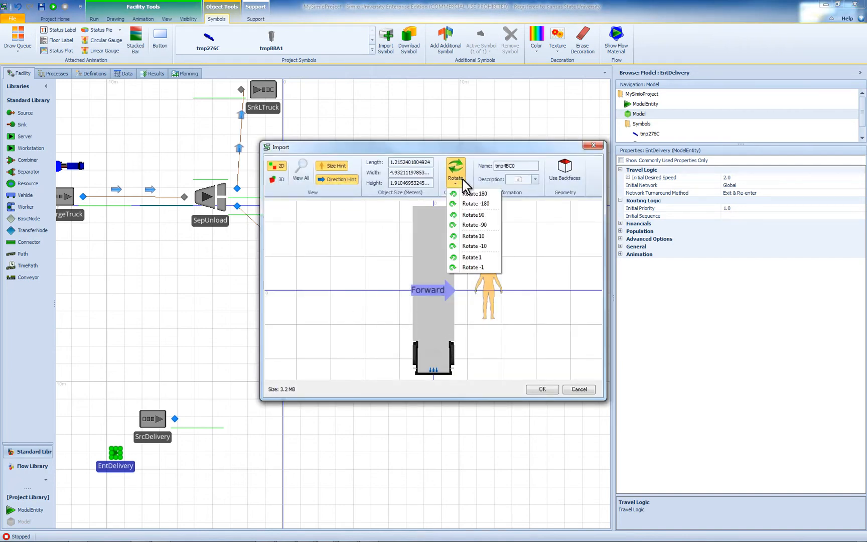
left_click(474, 214)
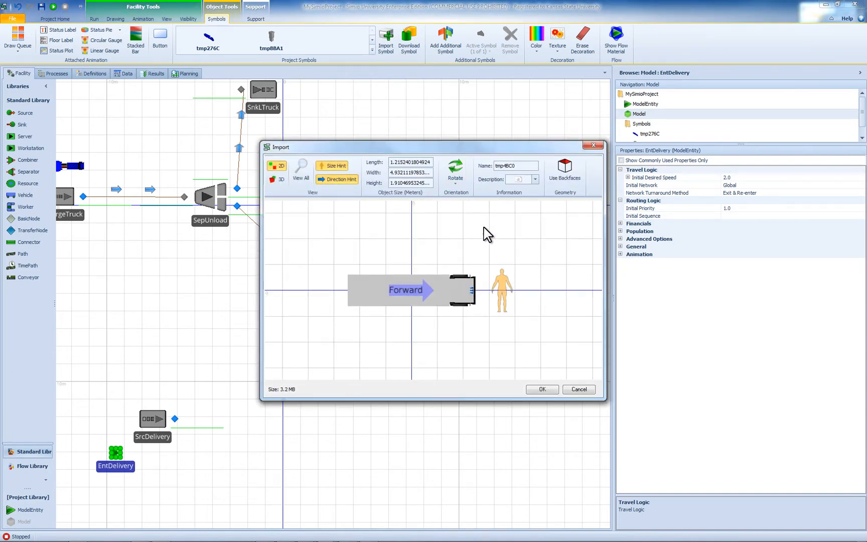
left_click(533, 387)
left_click_drag(160, 464, 136, 462)
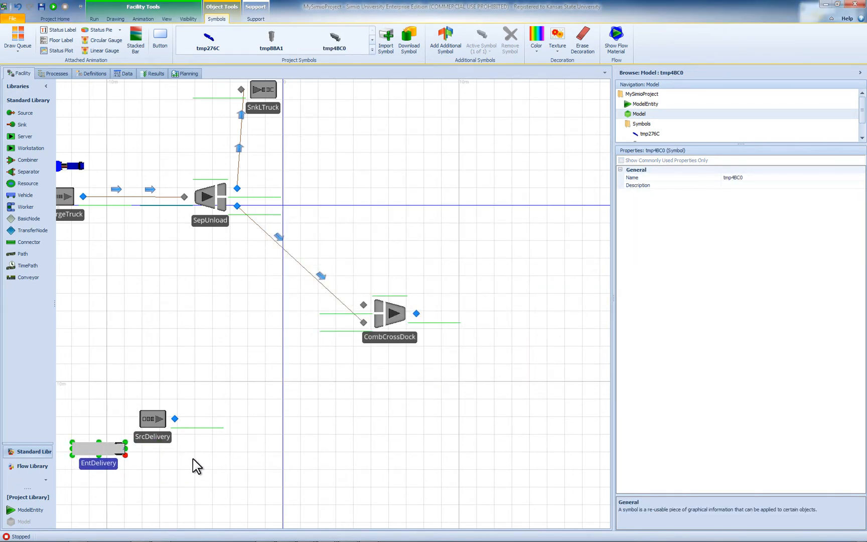
- Set the entity type of SrcDelivery to EntDelivery
left_click(168, 437)
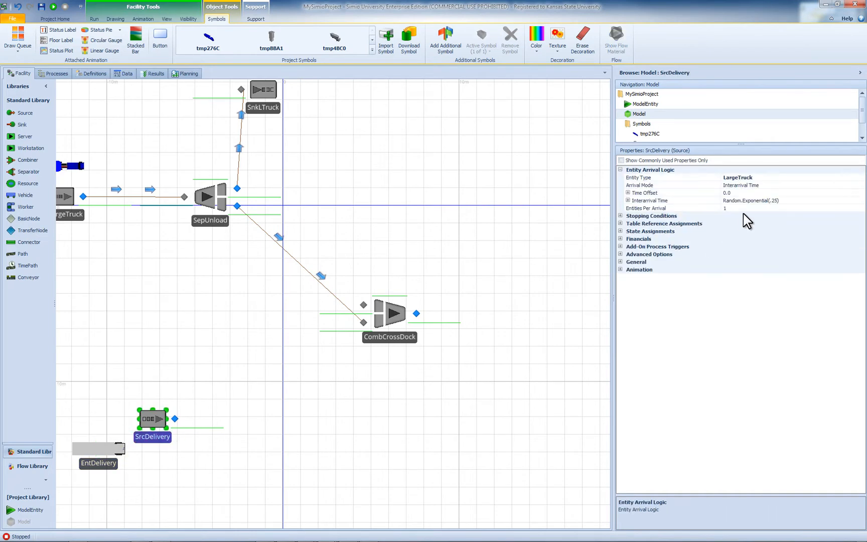
left_click(768, 177)
left_click(861, 178)
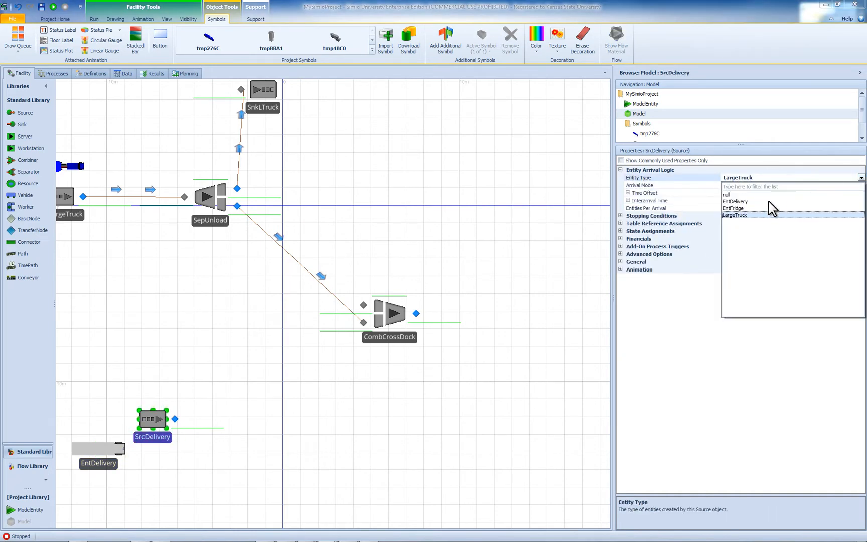
left_click(735, 201)
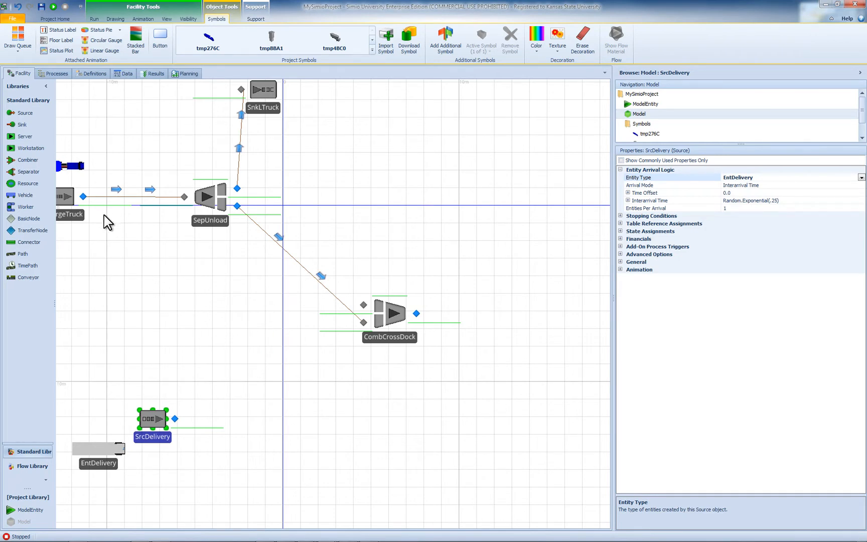
- Connect the output of SrcDelivery to the upper input node of CombCrossDock with a TimePath
left_click(39, 266)
left_click(174, 419)
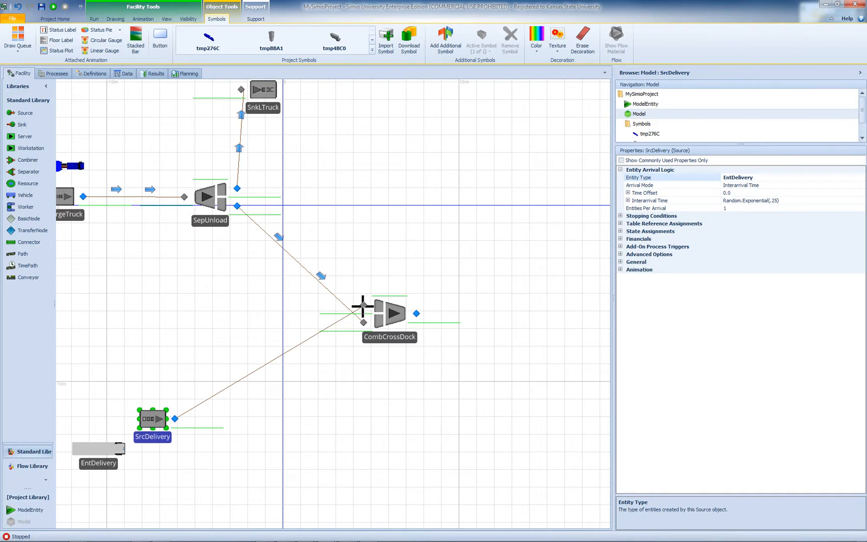
left_click(362, 305)
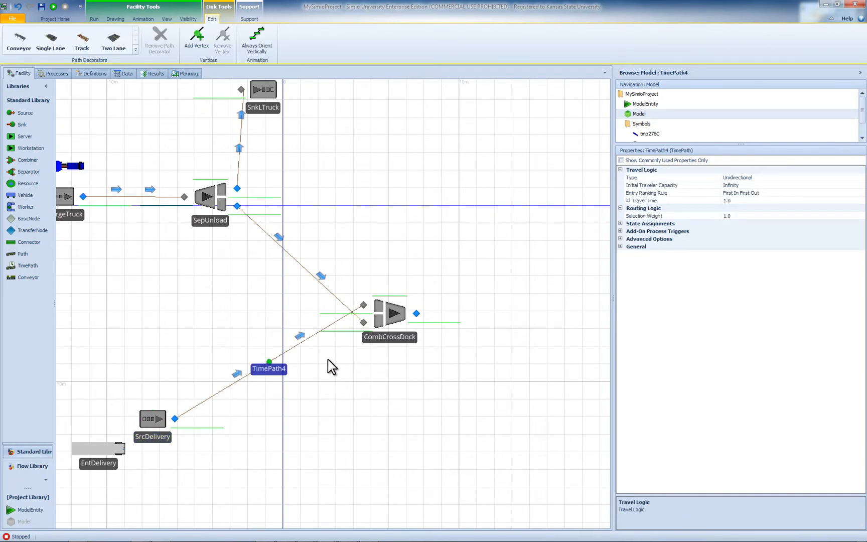
- Set SrcDelivery to create 3 entities per arrival and limit its maximum arrivals to 1
left_click(161, 437)
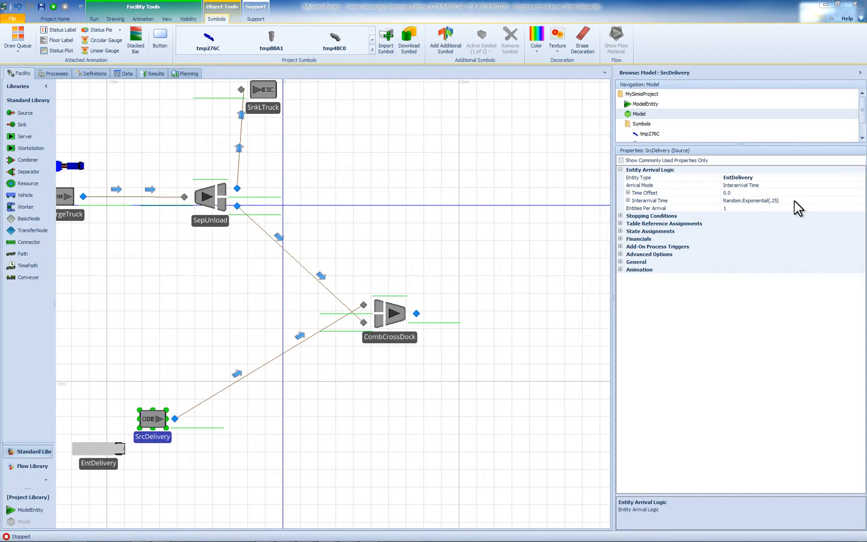
left_click(723, 208)
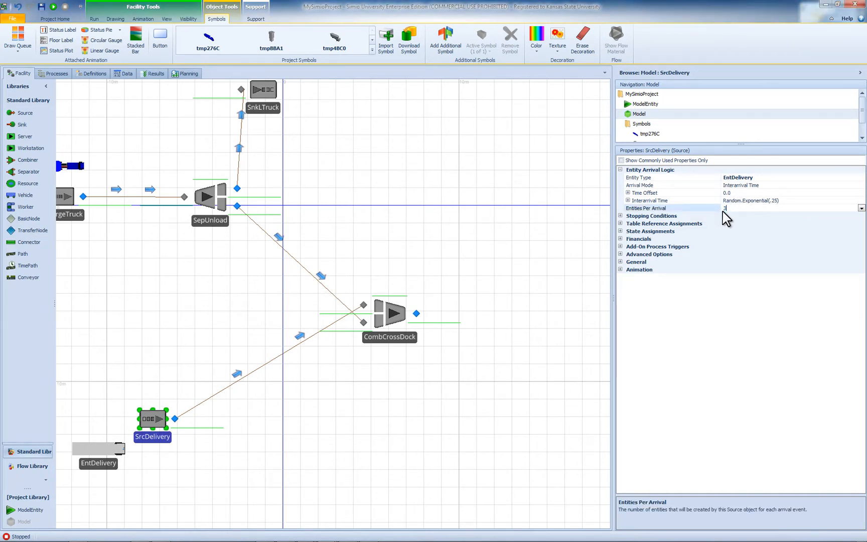
type("3")
left_click(622, 216)
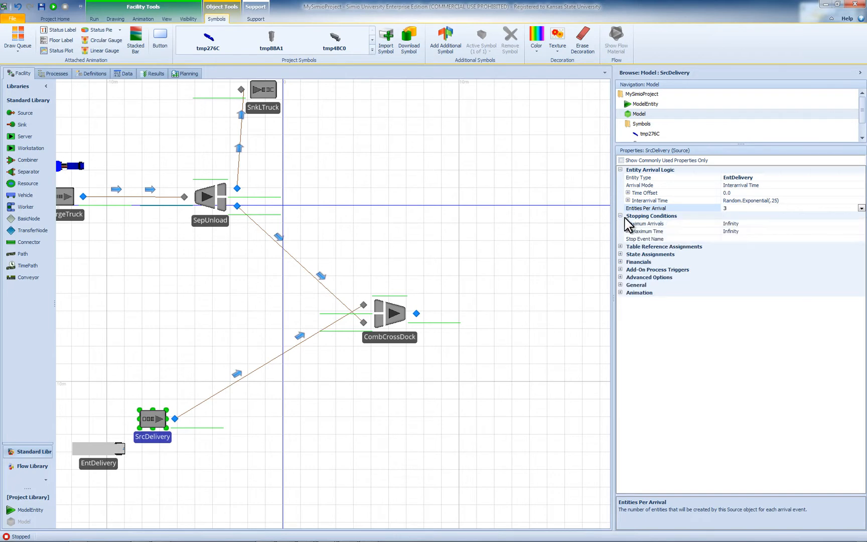
left_click(738, 224)
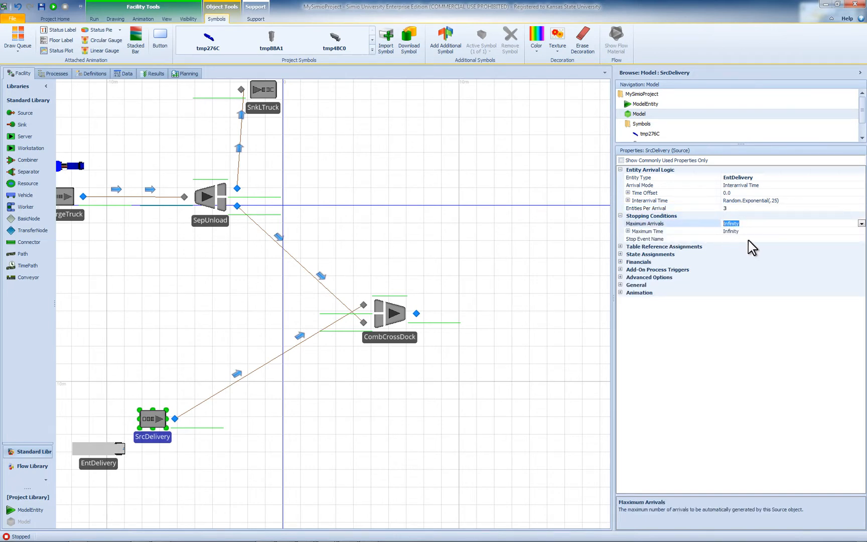
type("1")
left_click(765, 254)
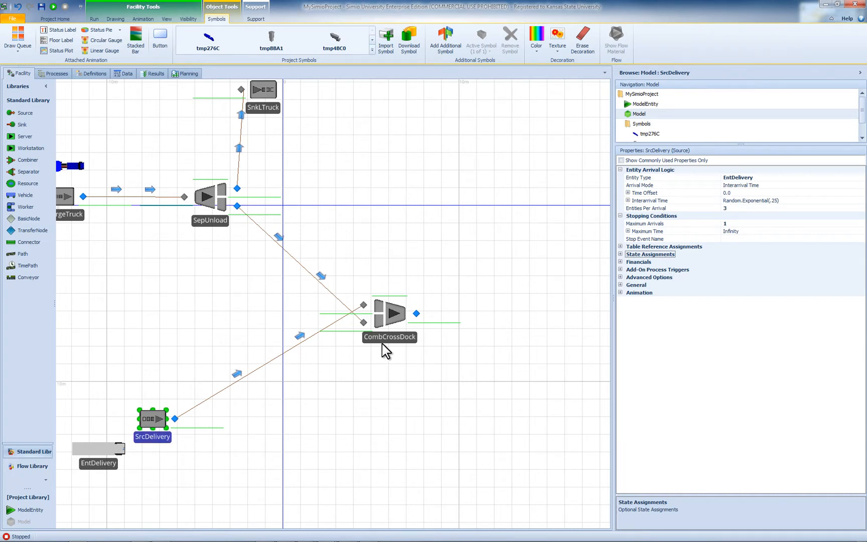
- Lengthen the upper input queue line of CombCrossDock horizontally past the vertical axis and select its member input queue
left_click(321, 314)
left_click_drag(320, 314, 183, 313)
left_click(334, 331)
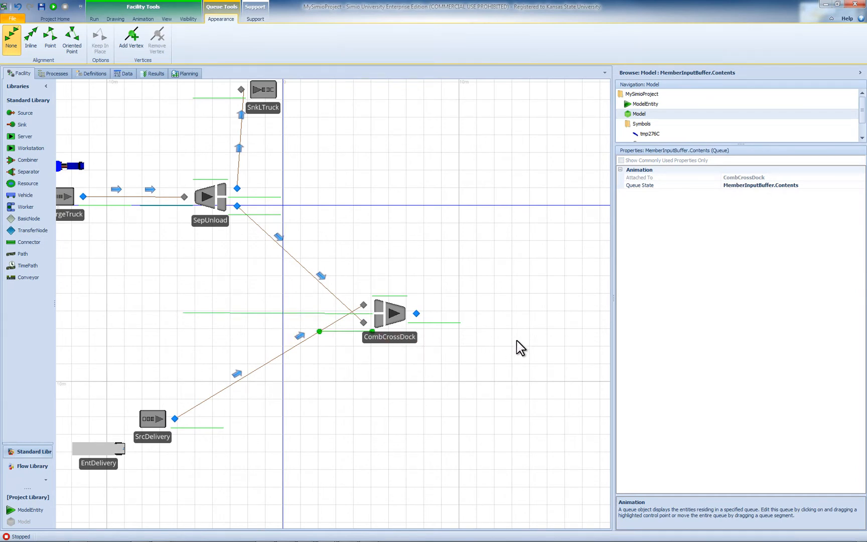
- Set the batch quantity of CombCrossDock to the DeliverTruckSize property
left_click(395, 330)
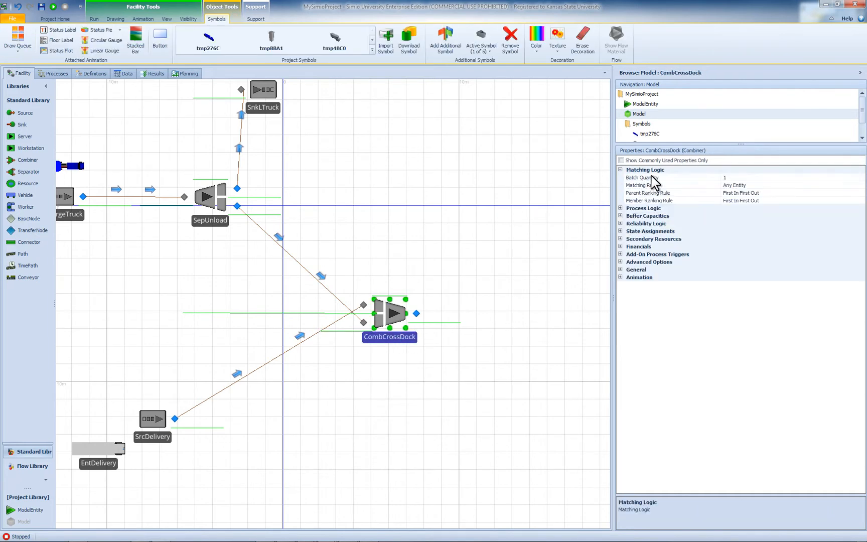
left_click(759, 178)
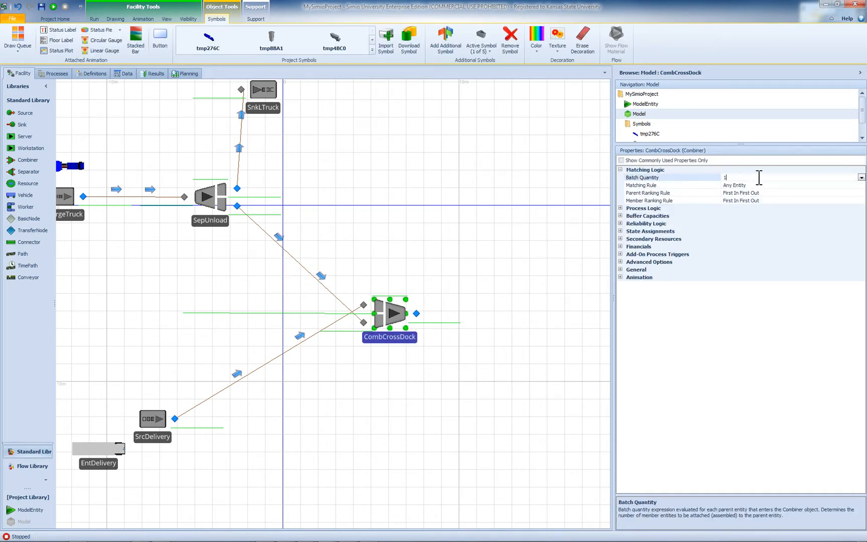
left_click(861, 177)
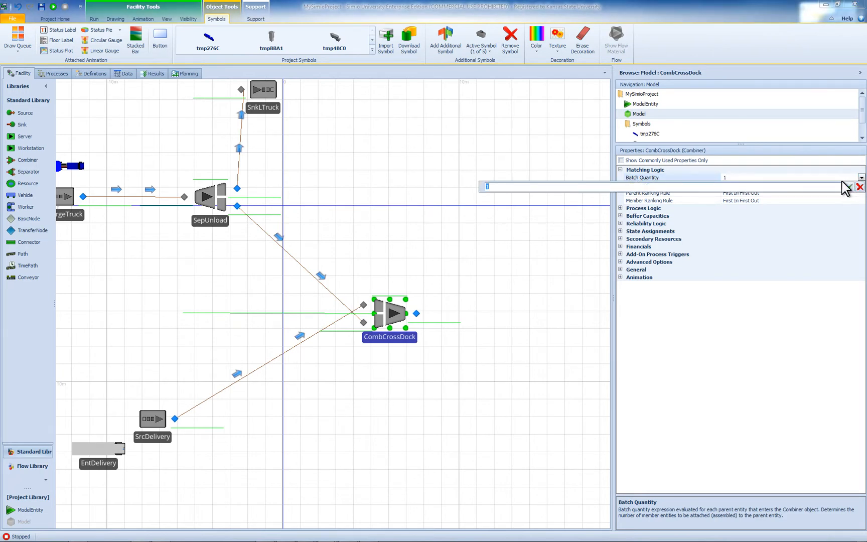
type("D")
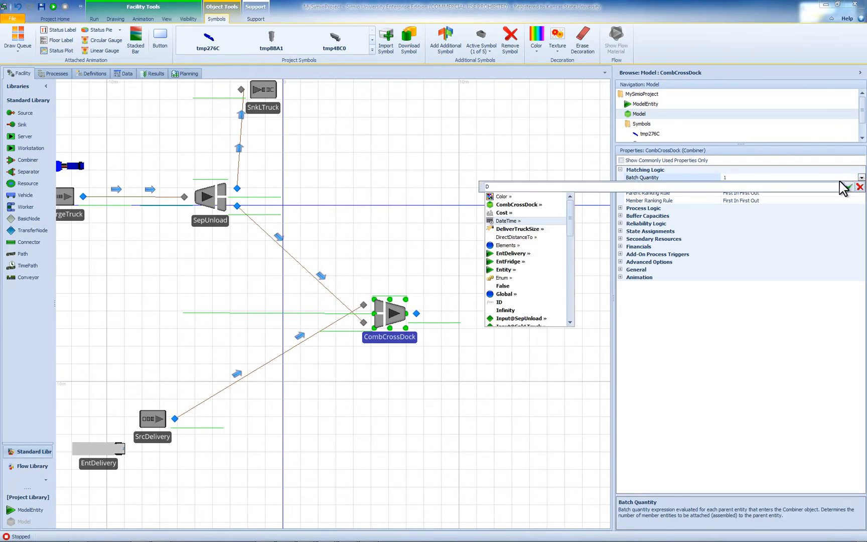
key("Down")
key("Return")
left_click(845, 187)
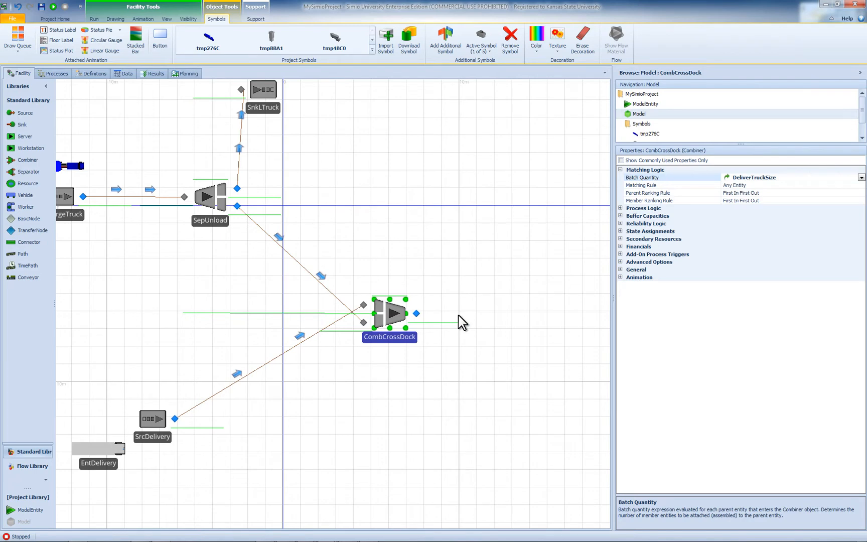
- Place a Separator above and to the right of CombCrossDock, on the horizontal axis
left_click_drag(536, 311, 451, 359)
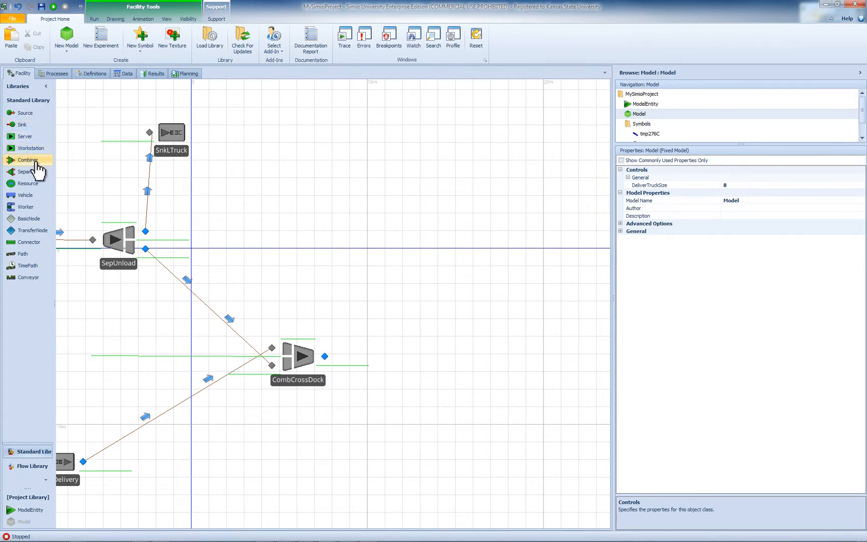
left_click_drag(34, 173, 490, 279)
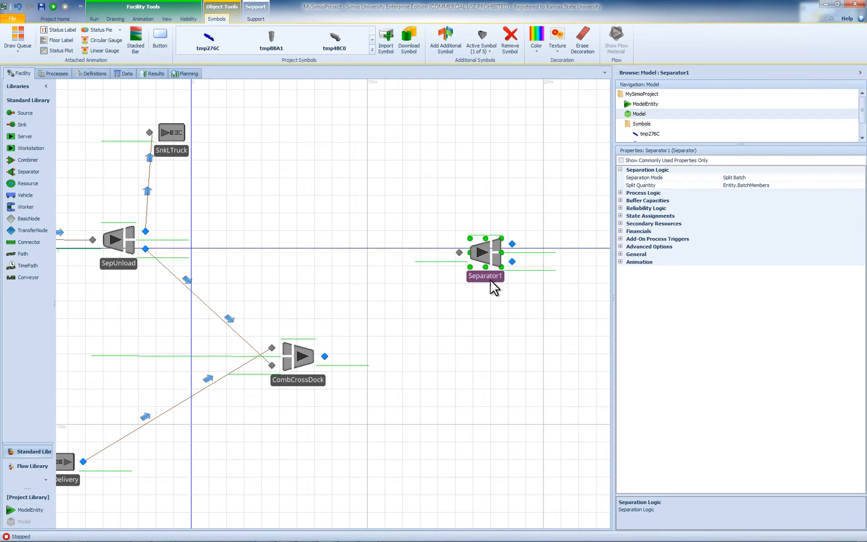
- Rename the newly placed separator as SepDropOff
double_click(490, 279)
type("SepDropOff")
key("Return")
- Connect the output of CombCrossDock to the input of SepDropOff with a TimePath and set its travel time to 10 minutes
left_click(40, 266)
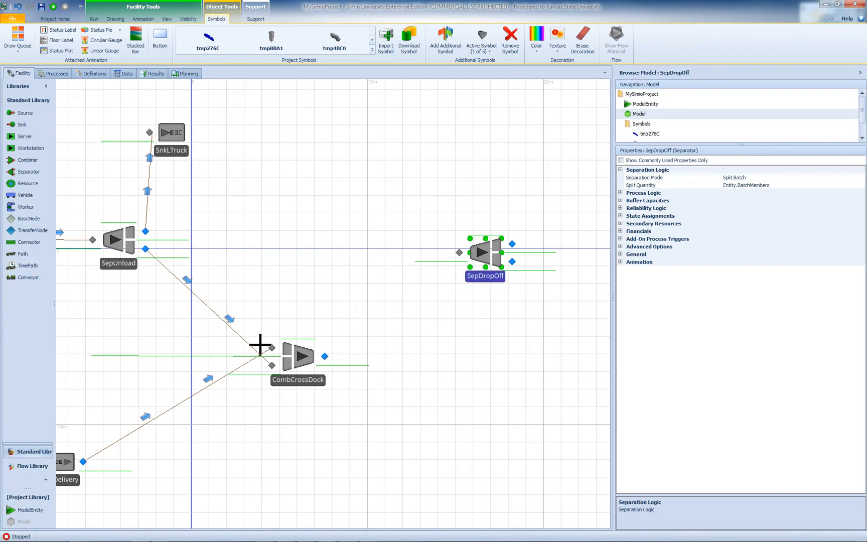
left_click(323, 356)
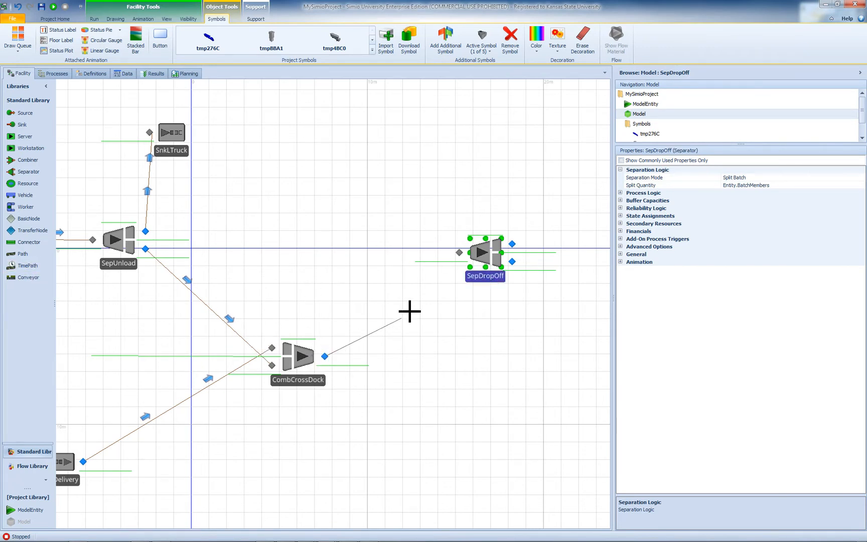
left_click(459, 253)
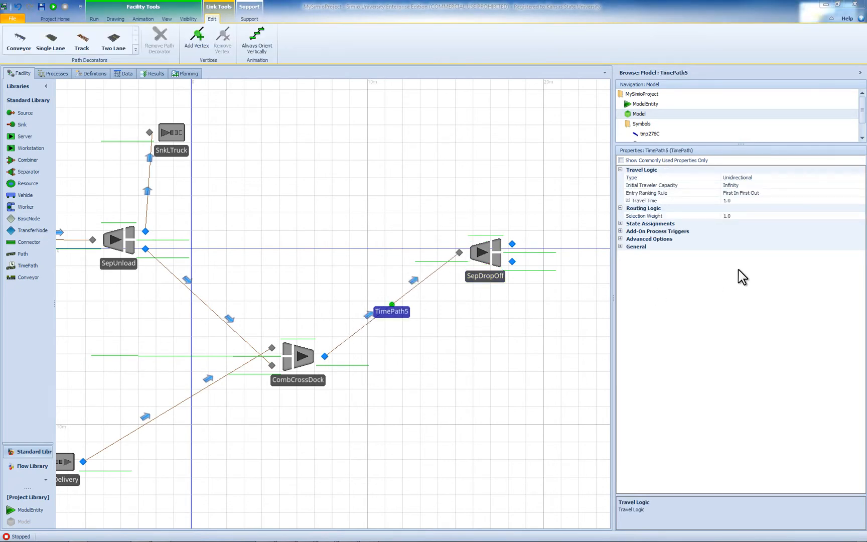
left_click(740, 201)
type("10")
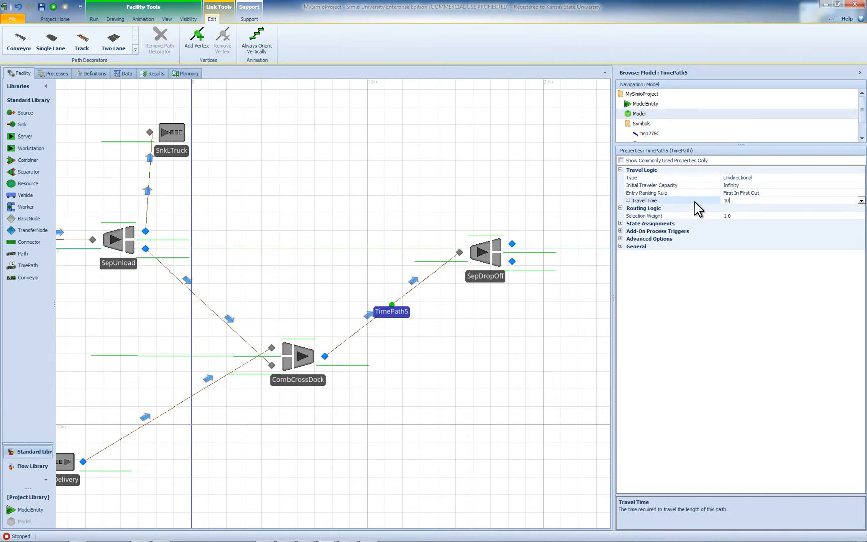
key("Return")
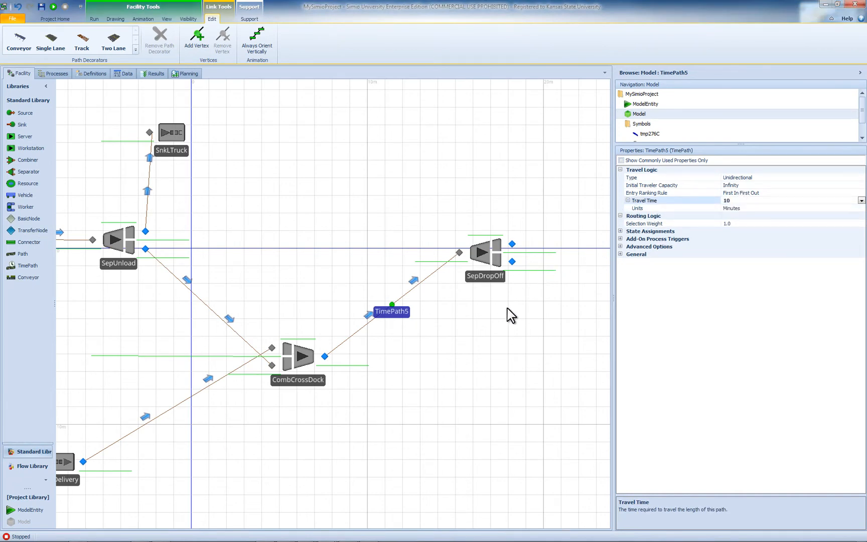
- Place a Sink below and to the right of SepDropOff and link the separator's lower output node to it with a TimePath
left_click_drag(493, 279, 477, 286)
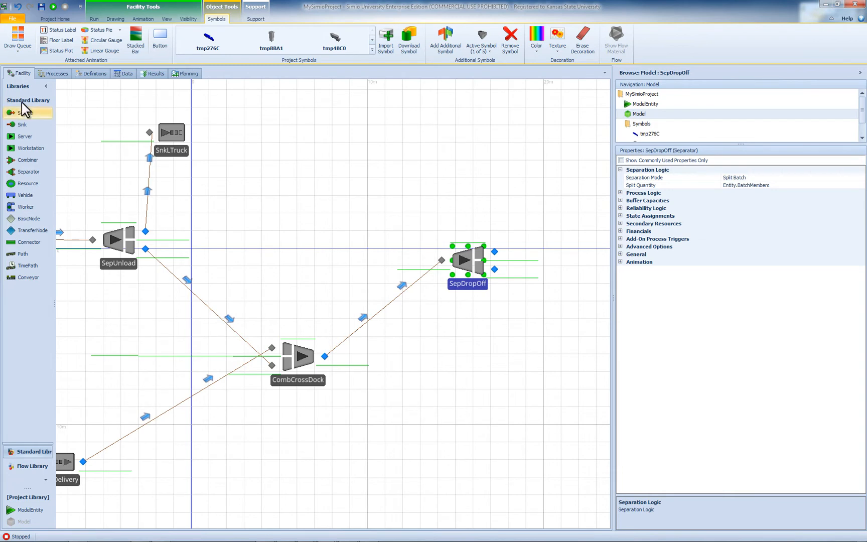
left_click_drag(23, 126, 525, 386)
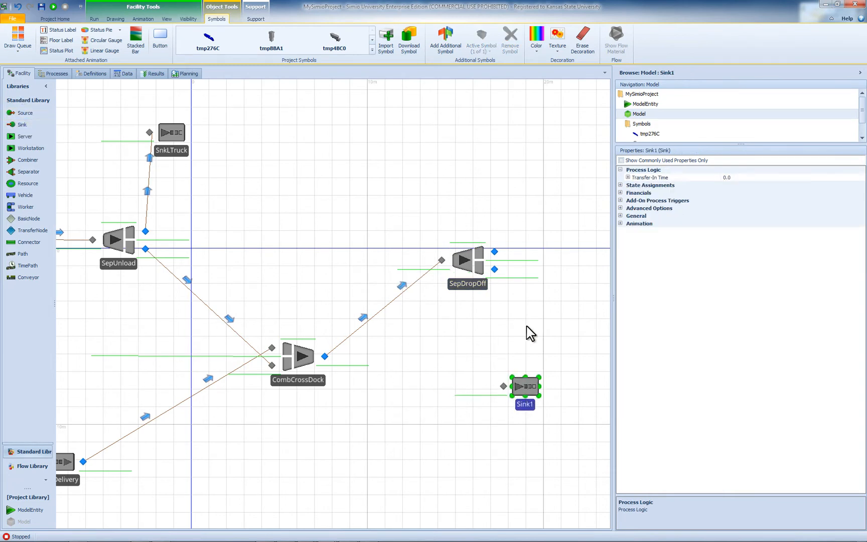
left_click(24, 254)
left_click(494, 269)
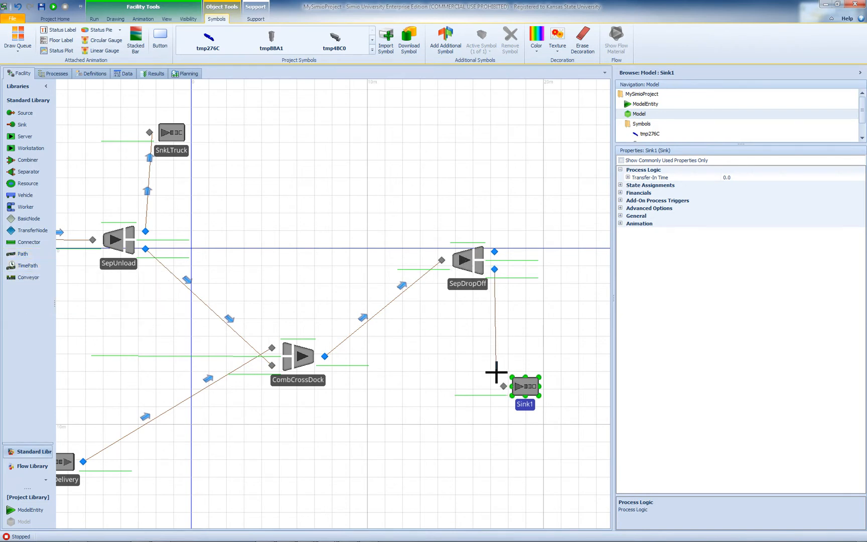
left_click(503, 386)
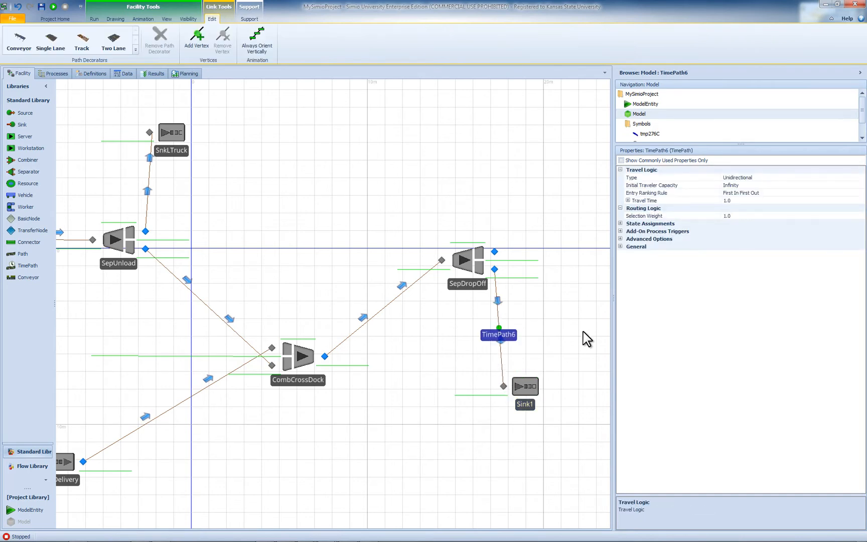
- Set the travel time of the TimePath between SepDropOff and the sink to 2
left_click(734, 199)
type("5")
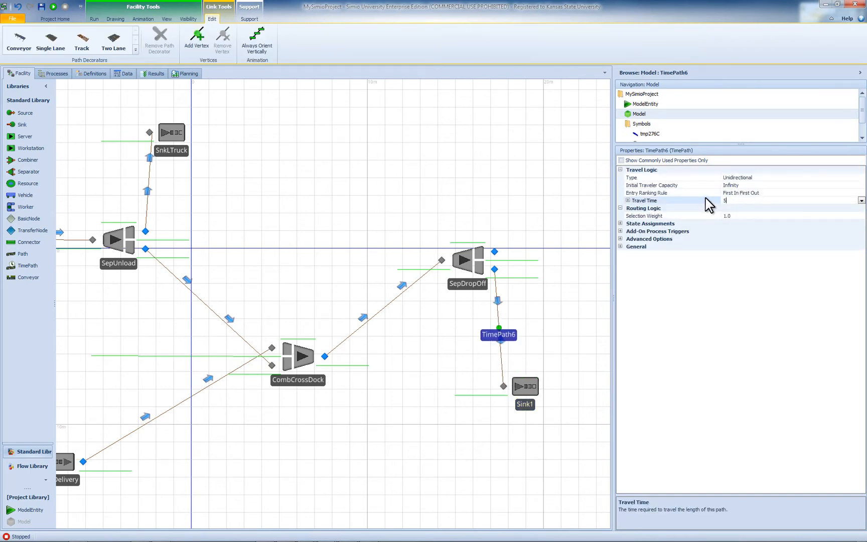
key("BackSpace")
type("2")
key("Return")
- Rename the sink below SepDropOff as SnkShipped
left_click(529, 404)
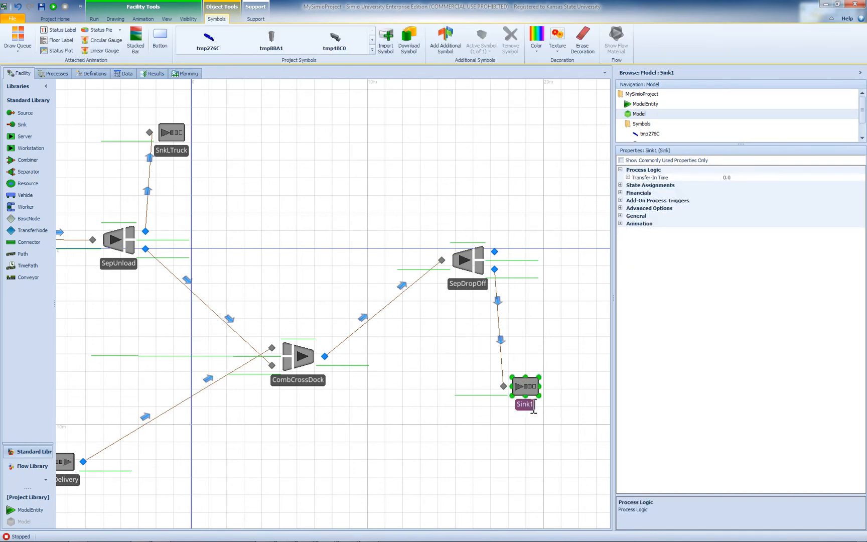
left_click(530, 405)
type("S")
type("nk")
type("De")
type("S")
type("hipped")
key("Return")
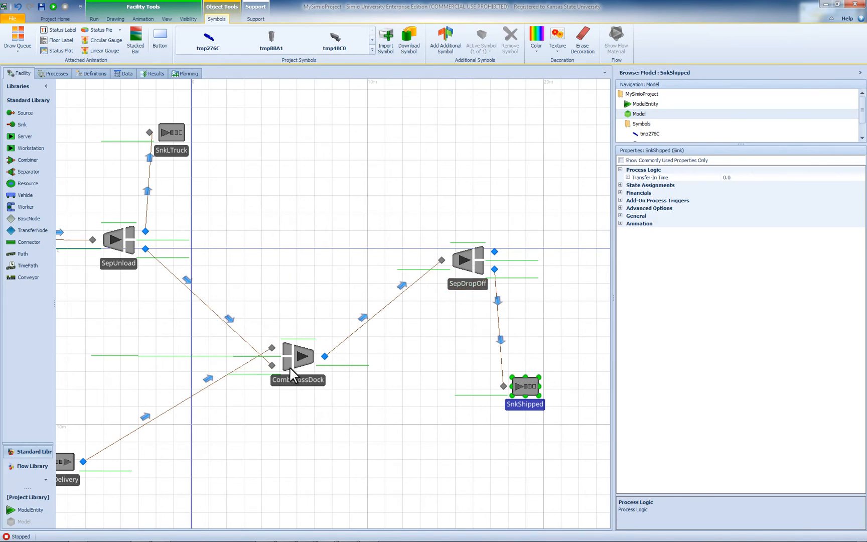
- Place a TransferNode to the right of SepUnload, just above the horizontal axis
left_click_drag(199, 438, 301, 405)
scroll(256, 417, "down", 2)
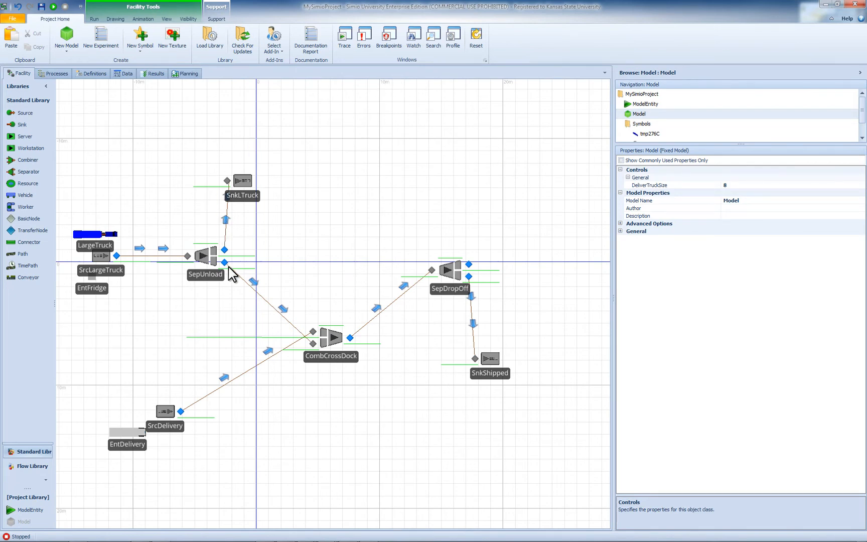
left_click(31, 232)
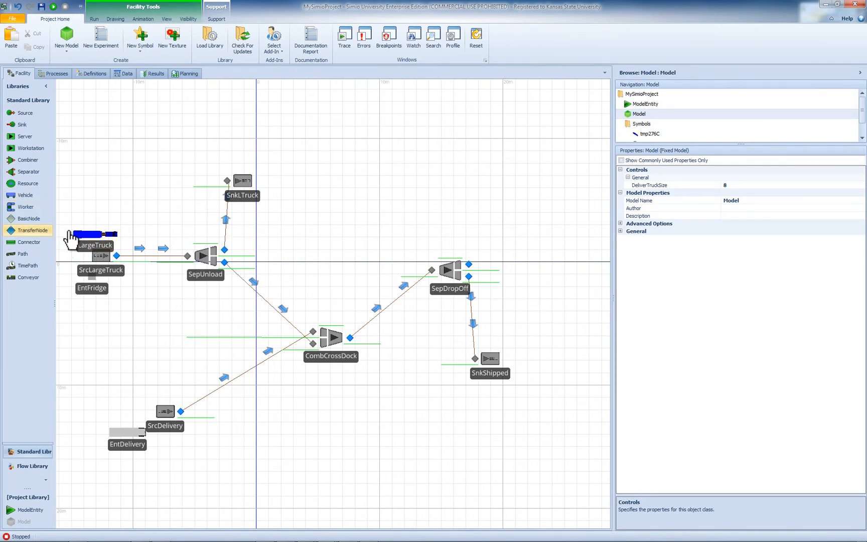
left_click(267, 245)
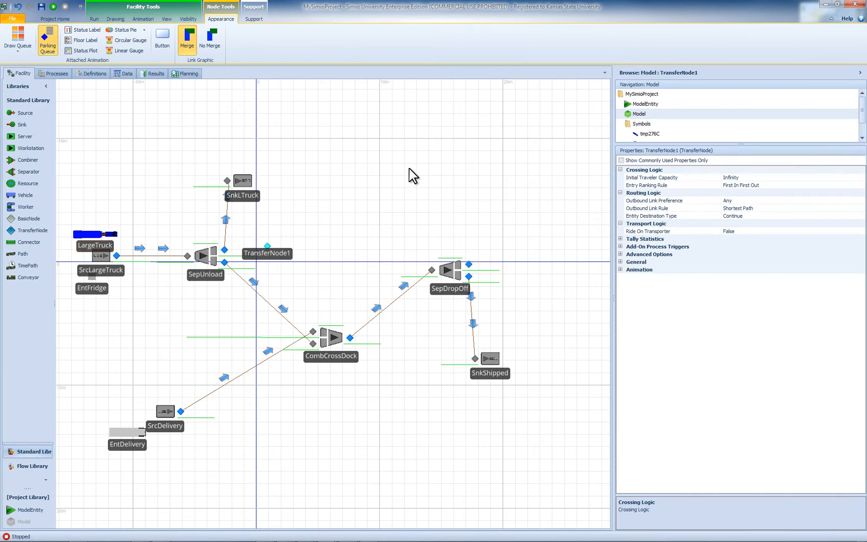
- Draw a TimePath from the upper output node of SepDropOff to the TransferNode, with five vertices arching above the model
left_click(33, 266)
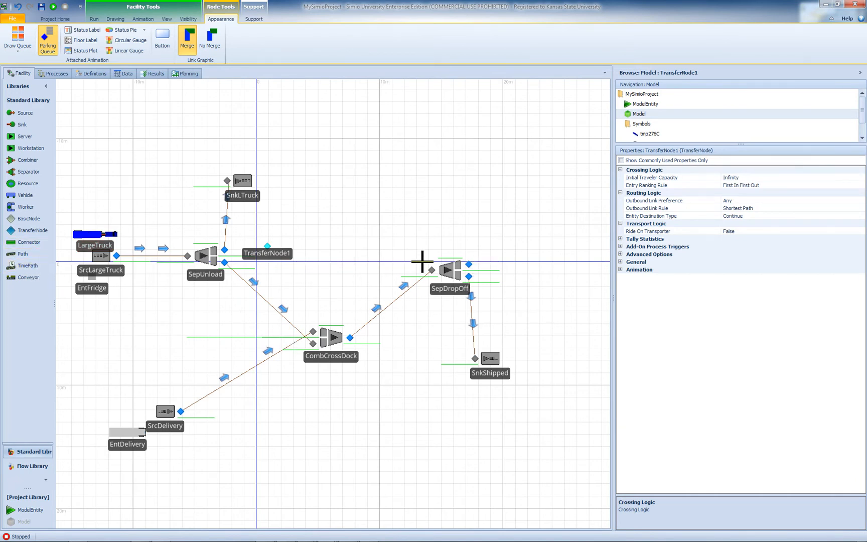
left_click(469, 264)
left_click(515, 215)
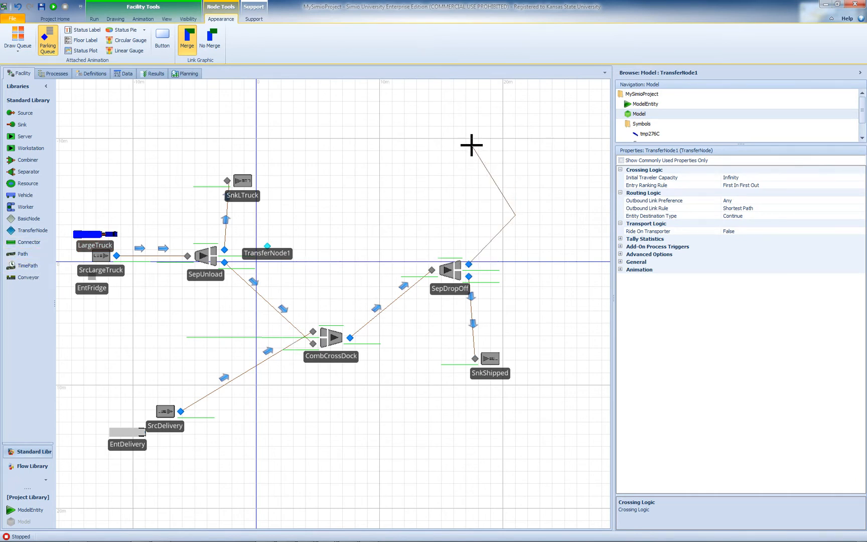
left_click(471, 145)
left_click(369, 125)
left_click(305, 145)
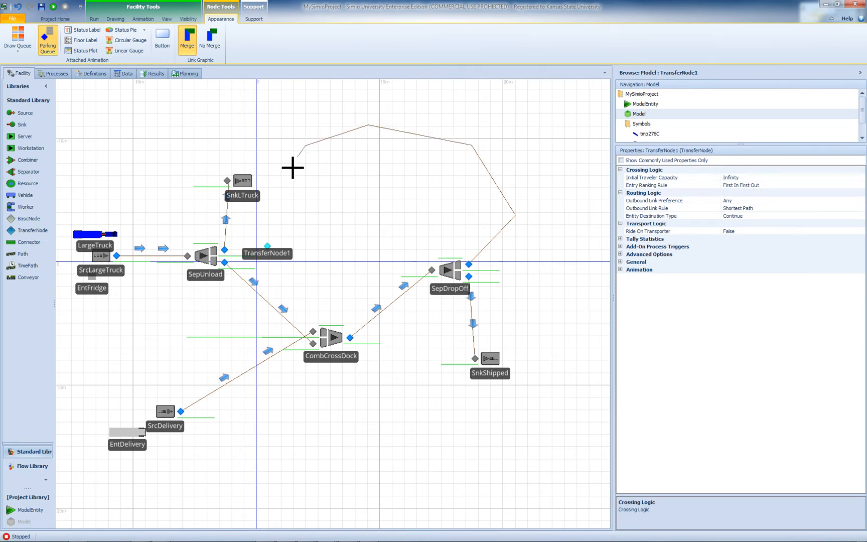
left_click(273, 204)
left_click(267, 246)
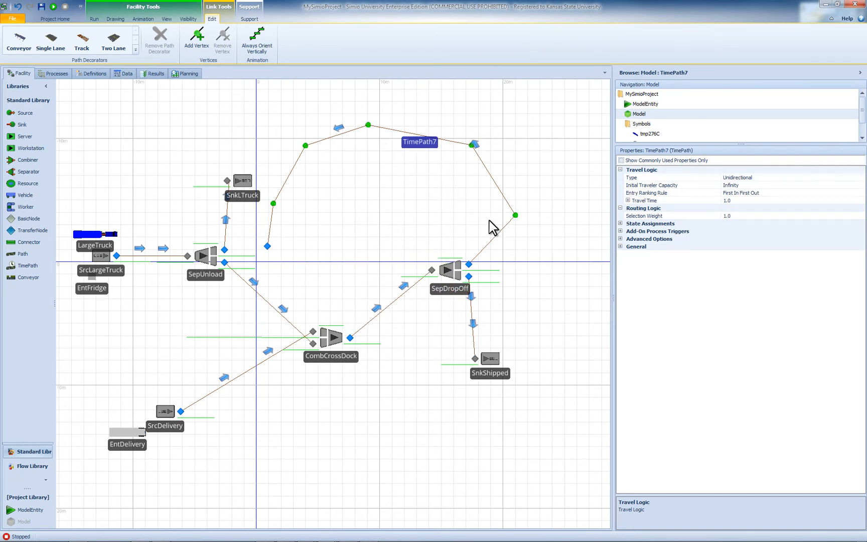
- Check the travel time and time units of the arched return TimePath
key("F2")
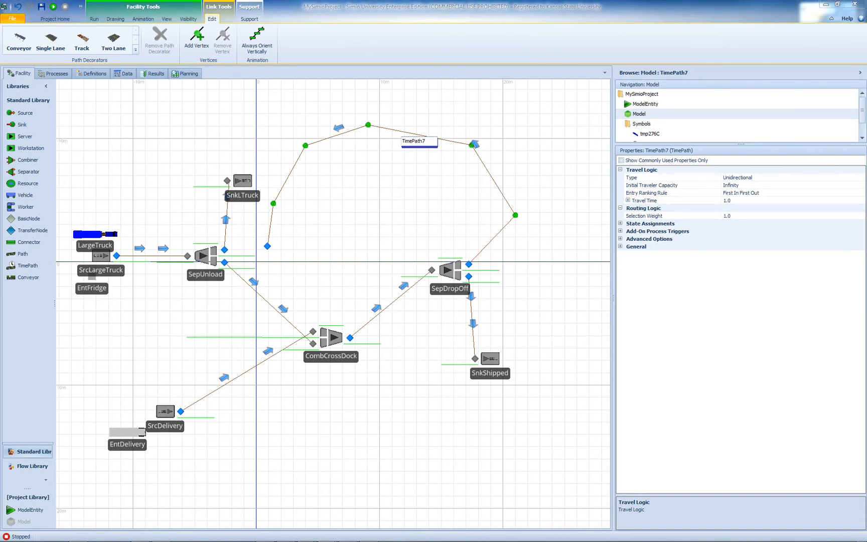
left_click(752, 200)
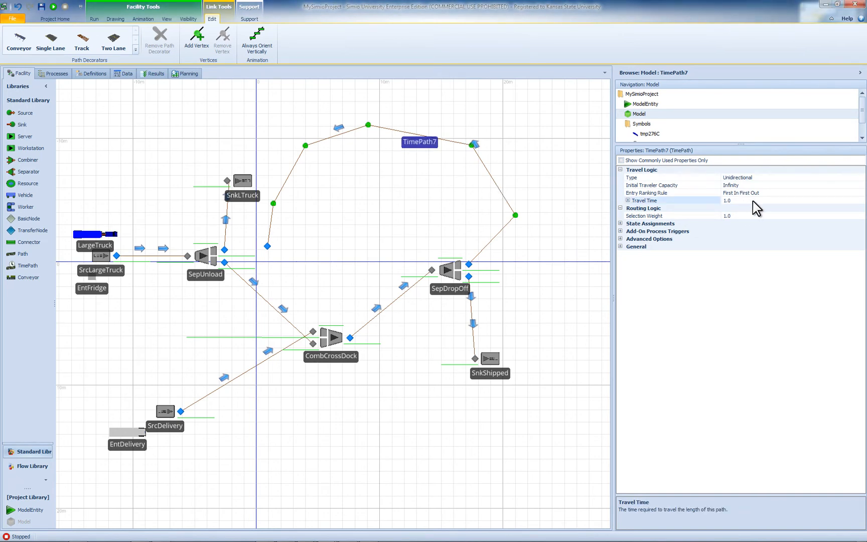
double_click(641, 199)
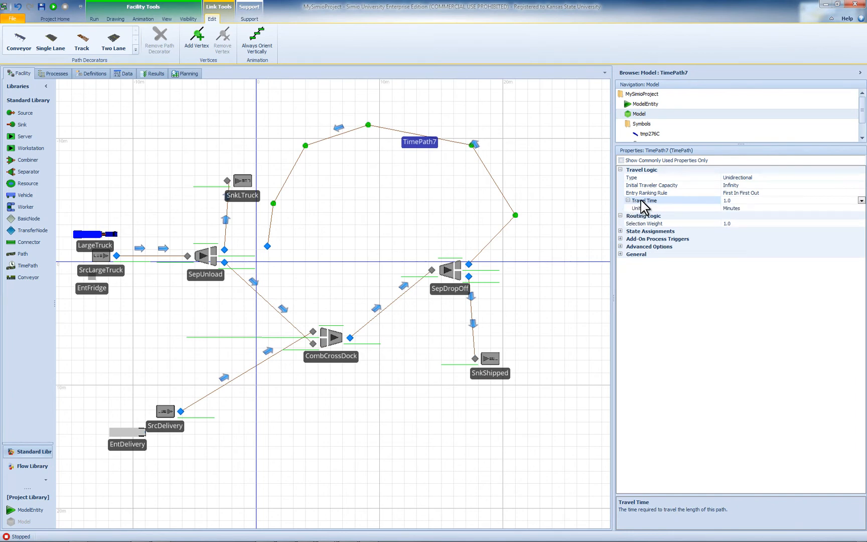
left_click(683, 201)
- Connect the TransferNode to the upper input node of CombCrossDock with a TimePath
left_click(27, 266)
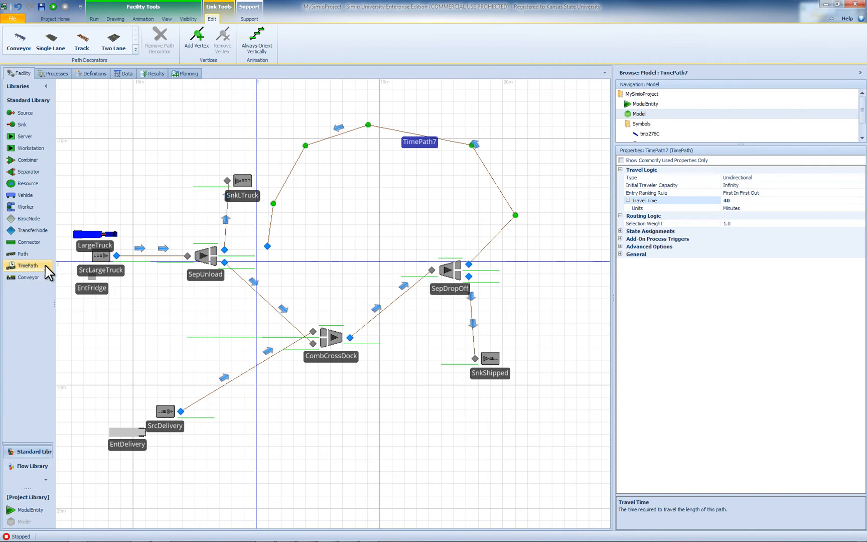
left_click(267, 246)
left_click(312, 332)
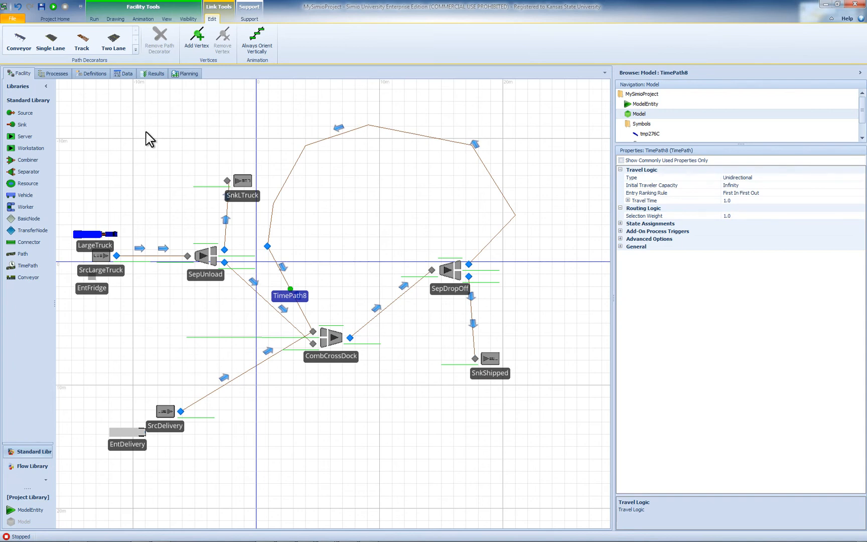
- Save the project under the file name HW2P3_Test1 in the NewClassExample folder
left_click(11, 19)
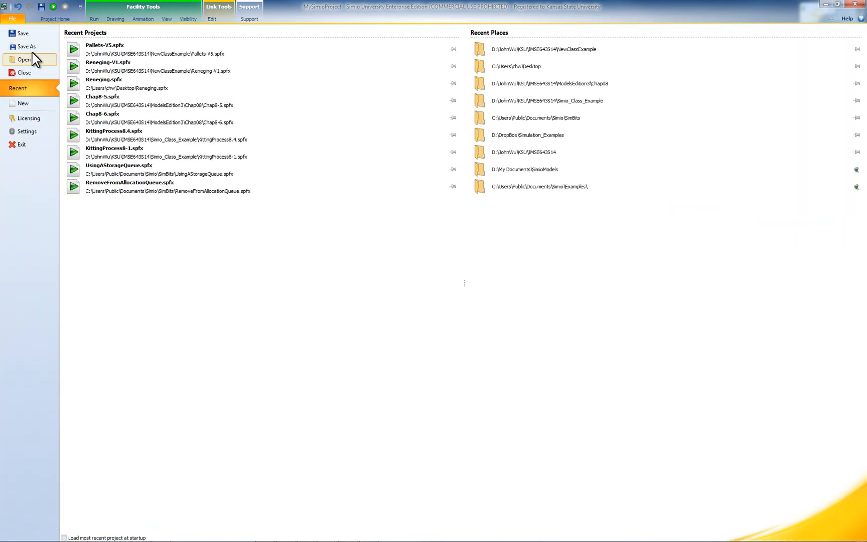
left_click(25, 46)
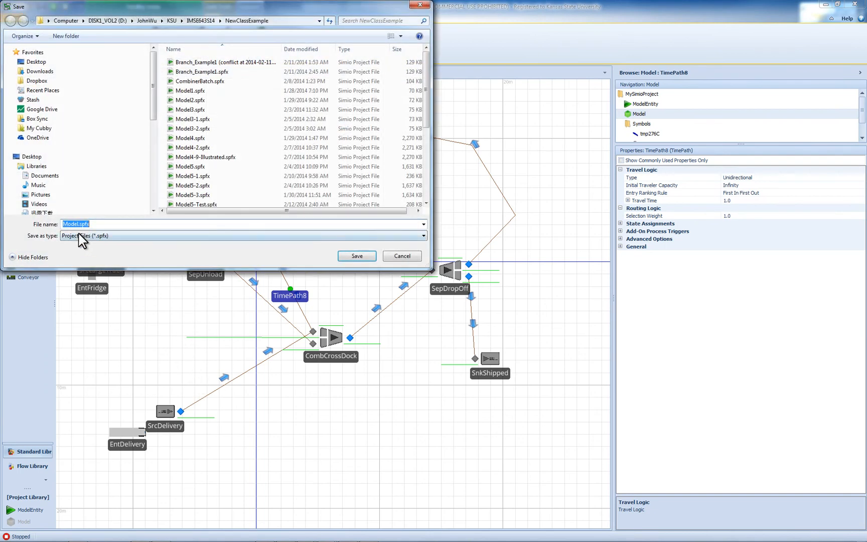
left_click(80, 224)
key("BackSpace")
key("BackSpace")
key("BackSpace")
key("BackSpace")
key("BackSpace")
type("H")
type("W2P3_Test1")
left_click(351, 254)
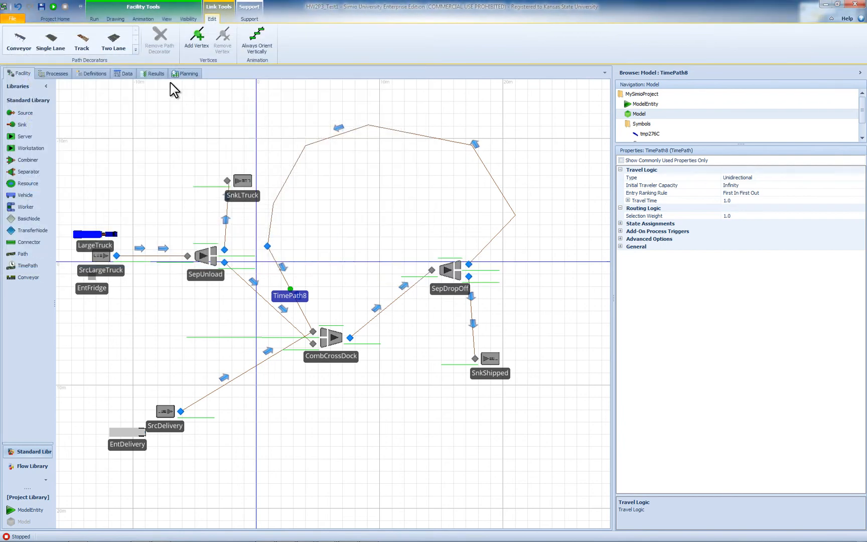
- Run the model and set the animation speed factor to 10
left_click(53, 6)
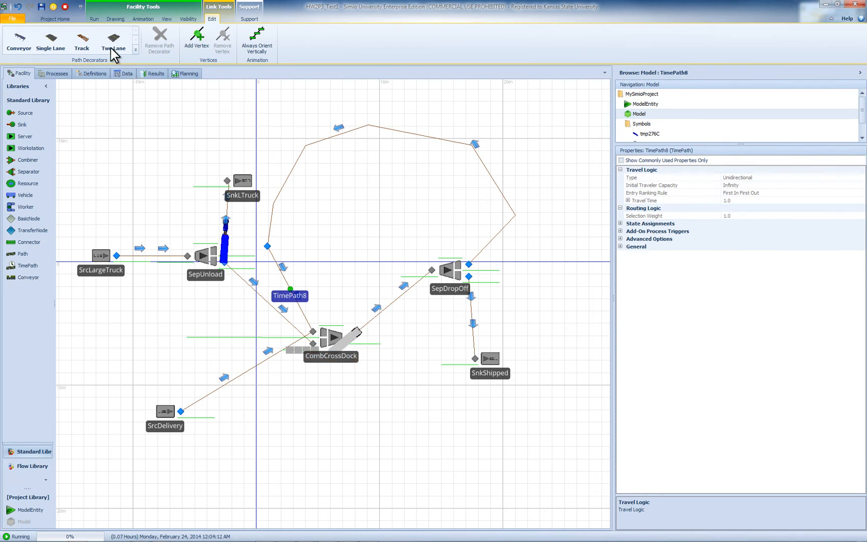
left_click(94, 19)
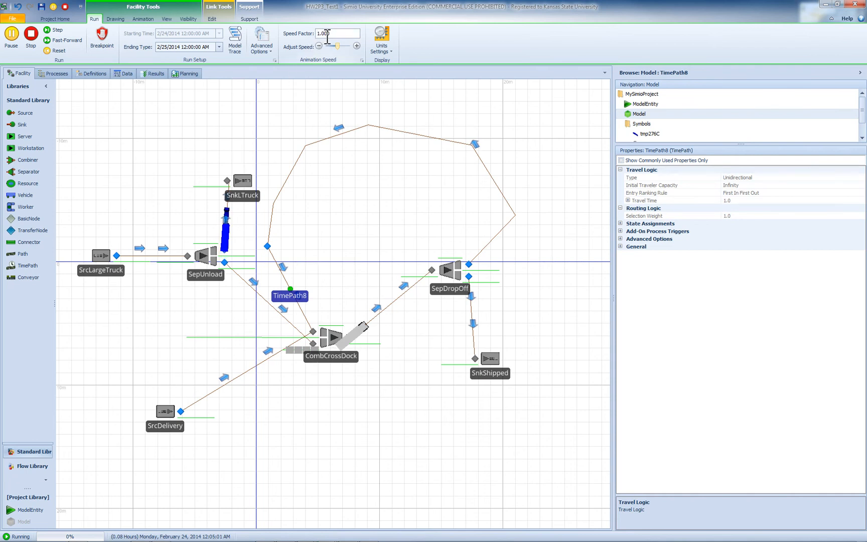
type("0")
key("Return")
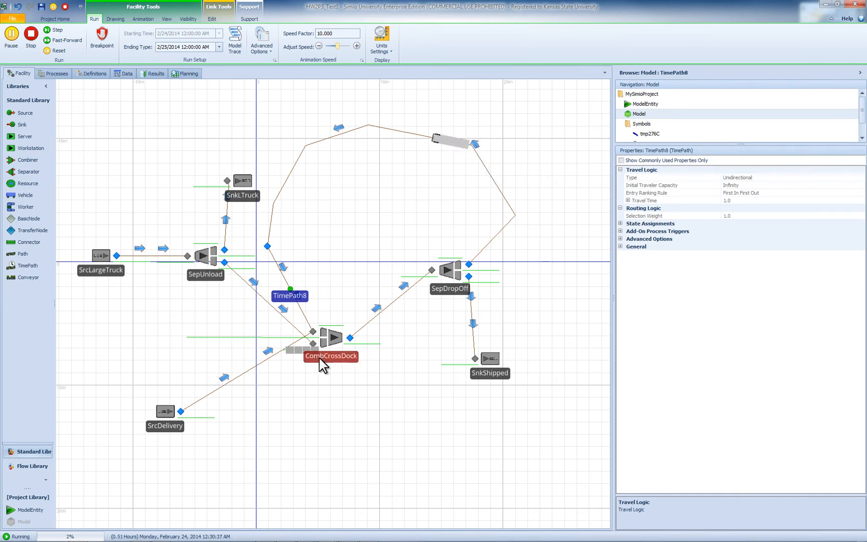
- Lengthen the member input queue line of CombCrossDock horizontally so that it extends well past the vertical axis
left_click(284, 350)
left_click_drag(284, 351, 162, 347)
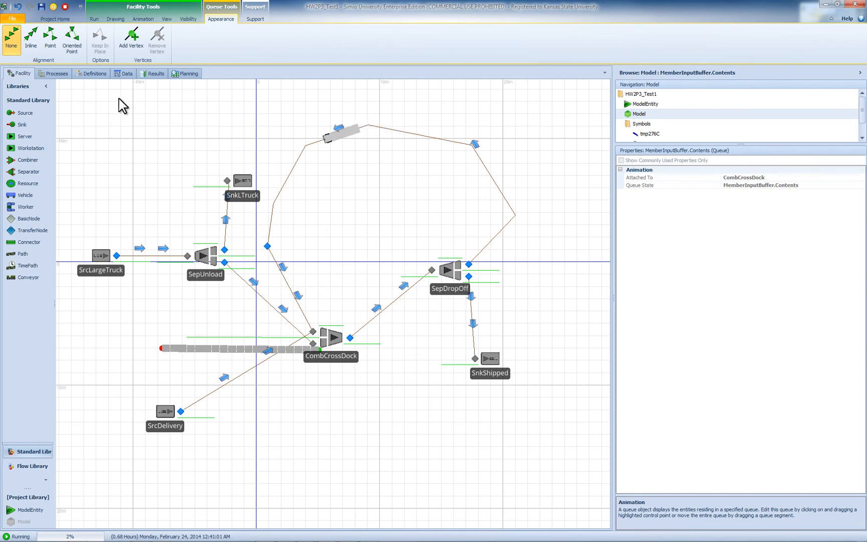
left_click(131, 38)
- Set the animation speed factor to 50 and stop the simulation run
left_click(96, 19)
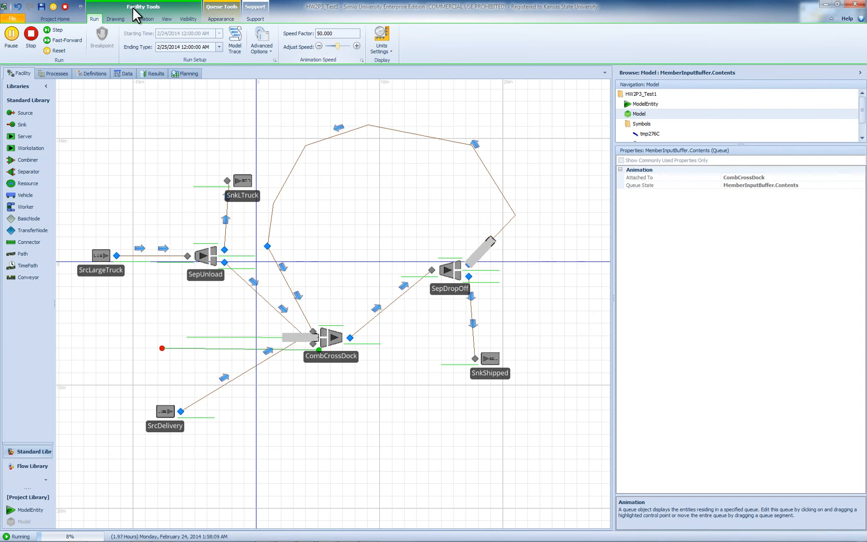
left_click(32, 36)
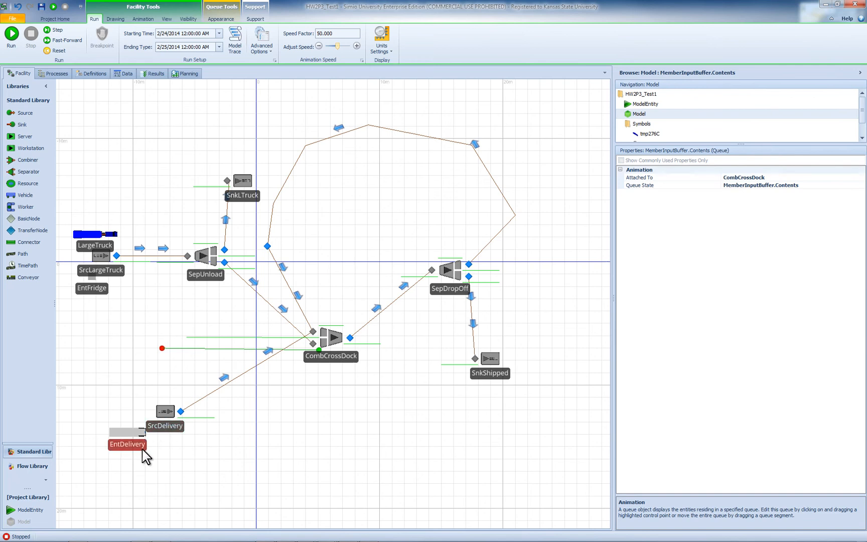
- Review the arrival settings of SrcDelivery, and level the member input queue line of CombCrossDock by adjusting its far end
left_click(163, 426)
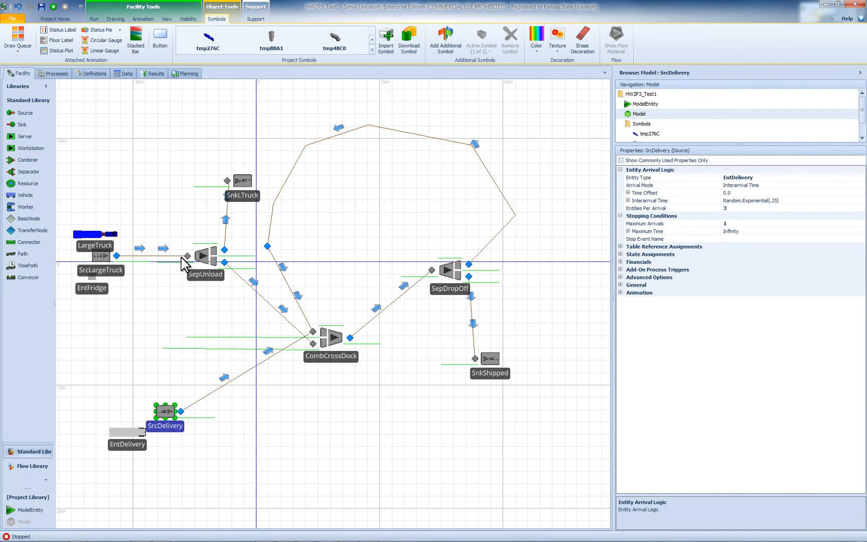
left_click(201, 348)
left_click_drag(161, 349, 157, 350)
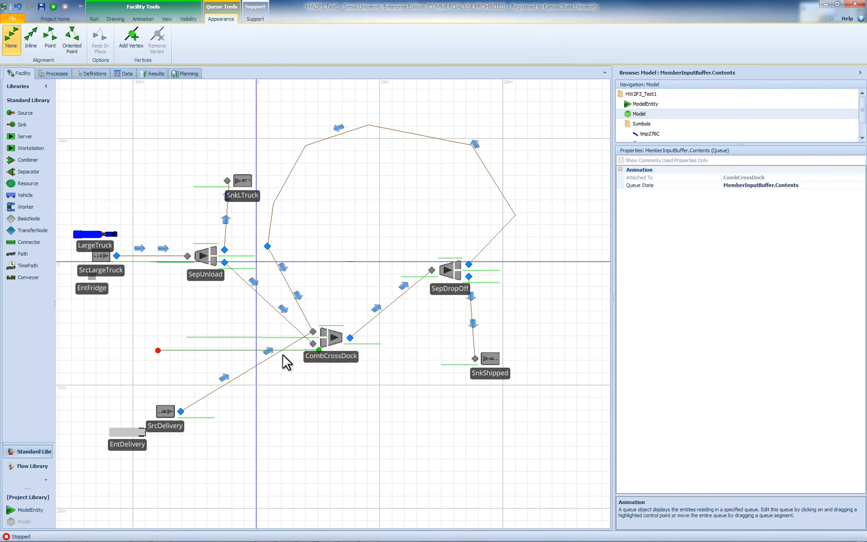
left_click(803, 187)
key("ctrl+c")
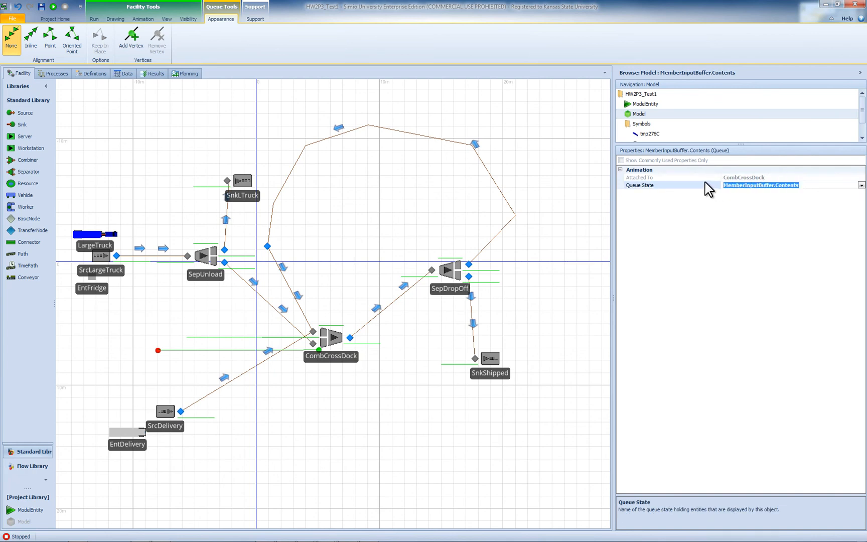
left_click(194, 364)
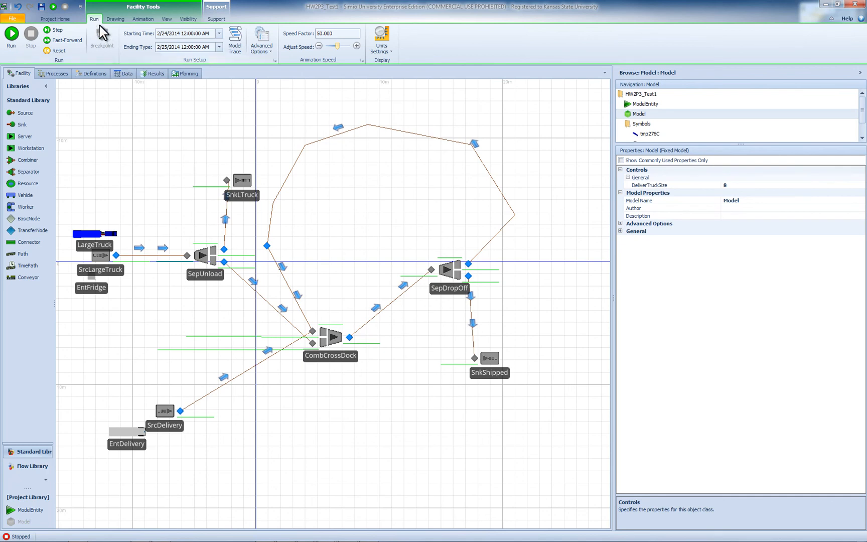
- Draw a status label just below the member input queue line of CombCrossDock
left_click(133, 19)
left_click(61, 37)
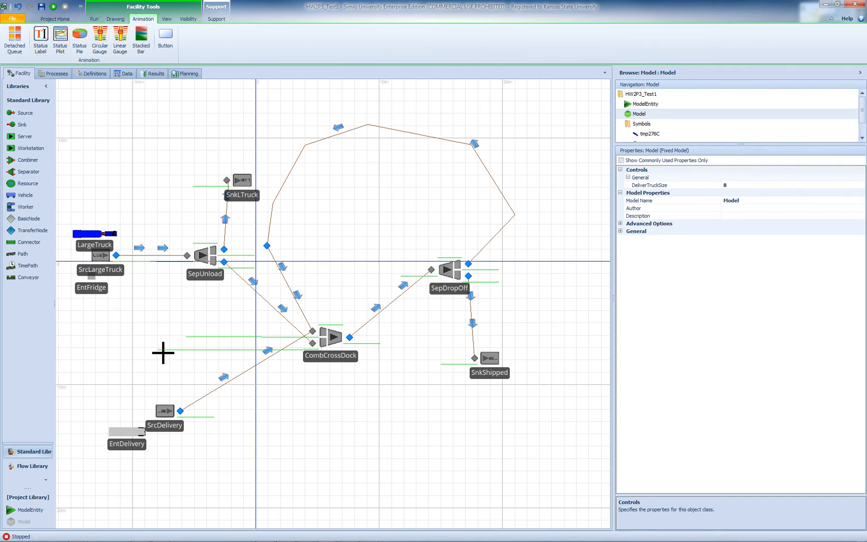
left_click_drag(163, 353, 236, 365)
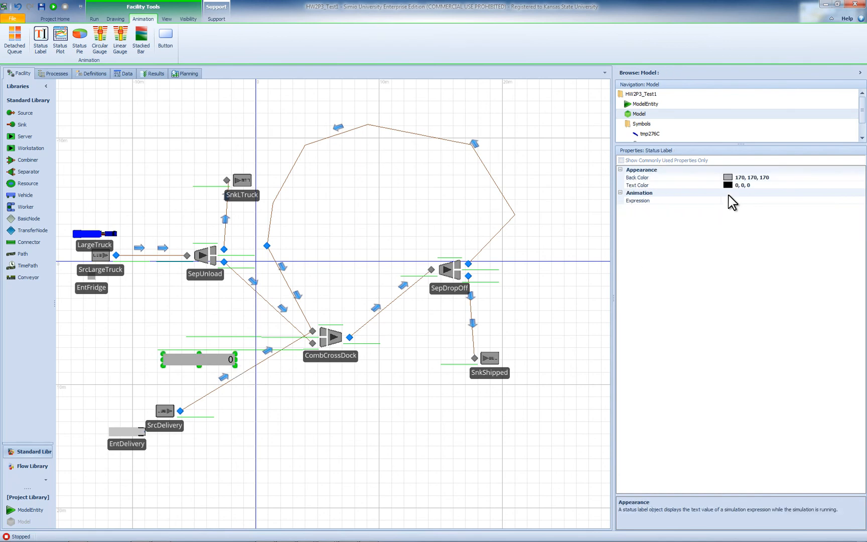
- Set the status label's expression to CombCrossDock.MemberInputBuffer.Contents
left_click(750, 201)
key("ctrl+v")
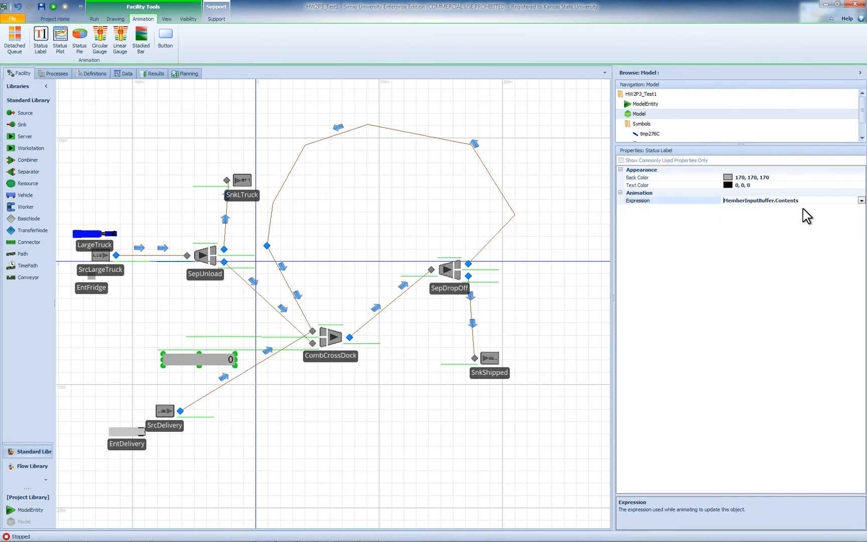
key("Home")
type("Crom")
key("Left")
key("Left")
key("BackSpace")
key("Right")
key("Right")
type("bCrossDock.")
left_click(794, 221)
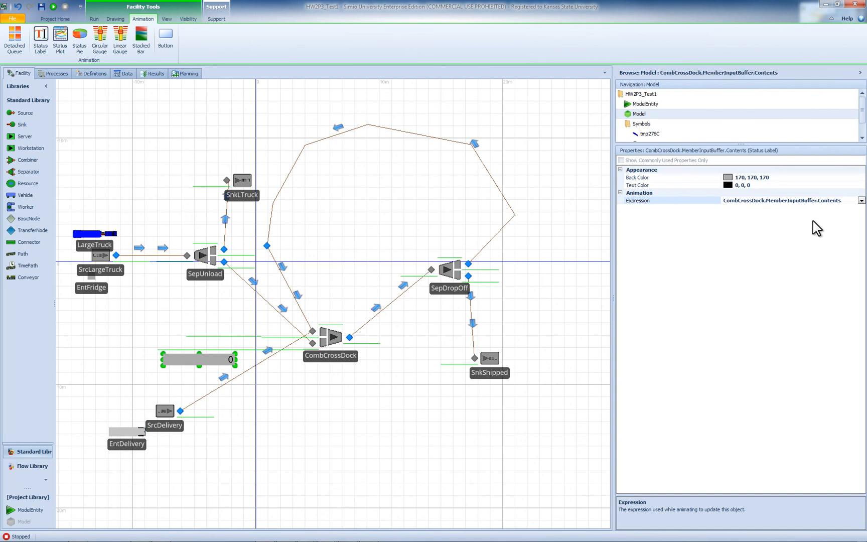
- Test-run the model to watch the status label, stop the run, and inspect the time path from CombCrossDock to SepDropOff
left_click(53, 6)
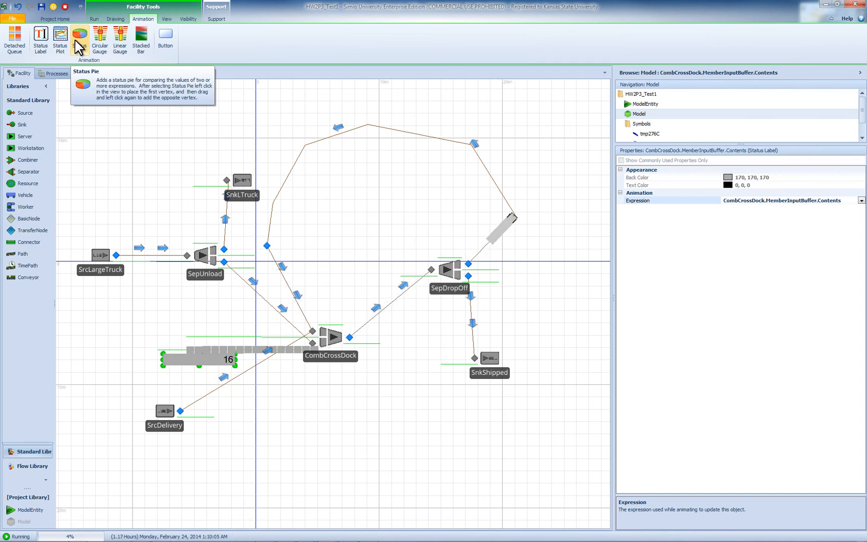
left_click(65, 7)
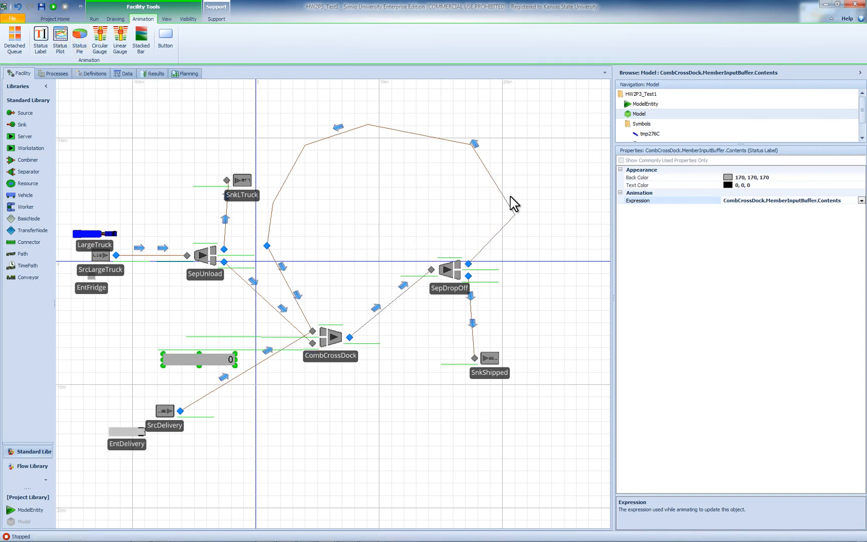
left_click(356, 332)
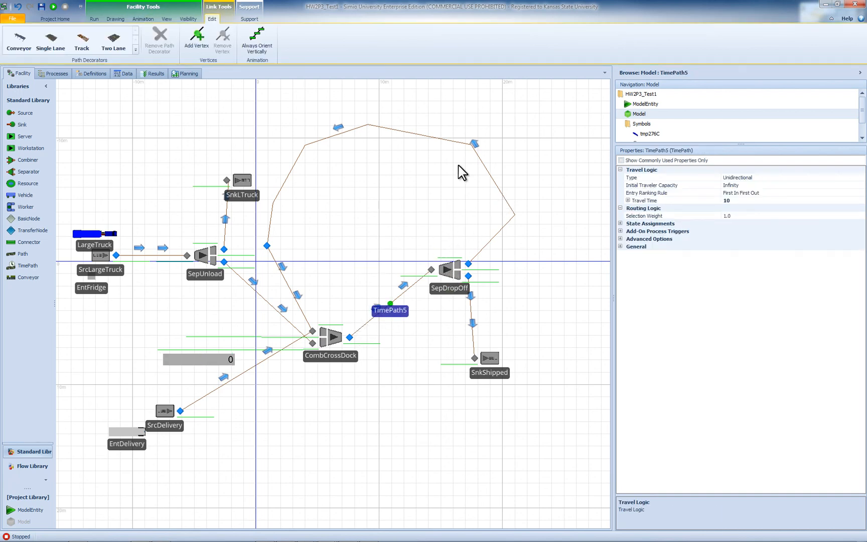
- Set the travel time of the looping return path from SepDropOff to Random.Uniform(40,60)
left_click(494, 176)
left_click(491, 183)
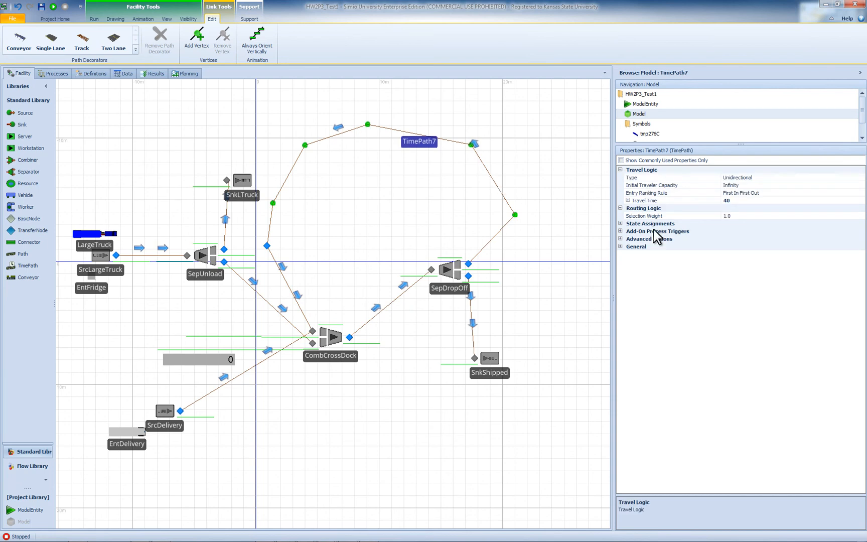
left_click(767, 200)
type("40")
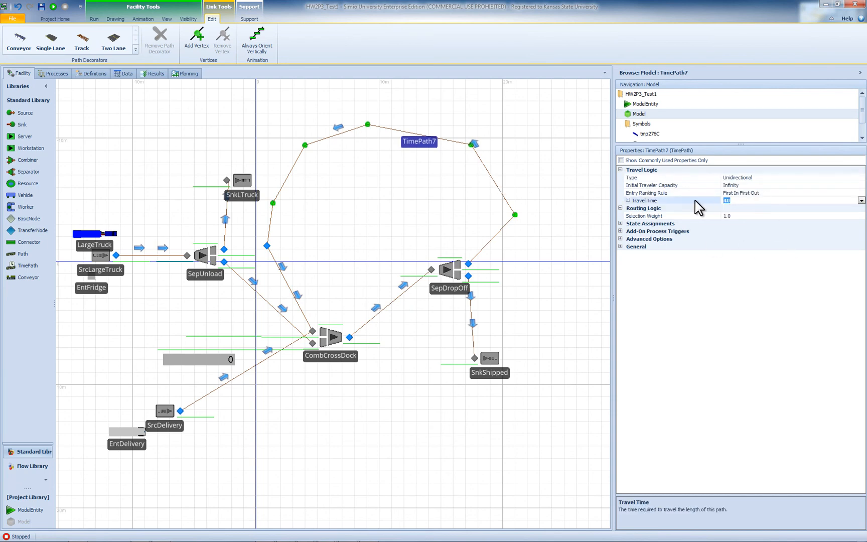
left_click(861, 201)
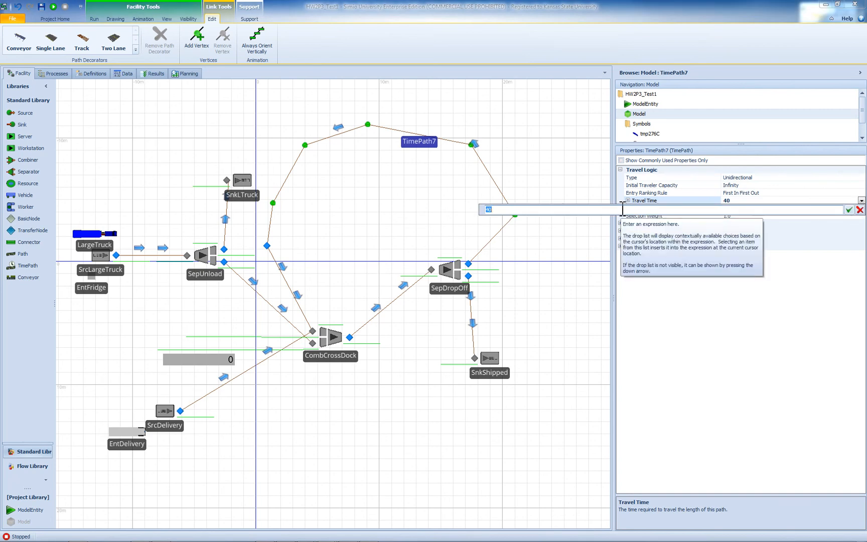
type("Rand")
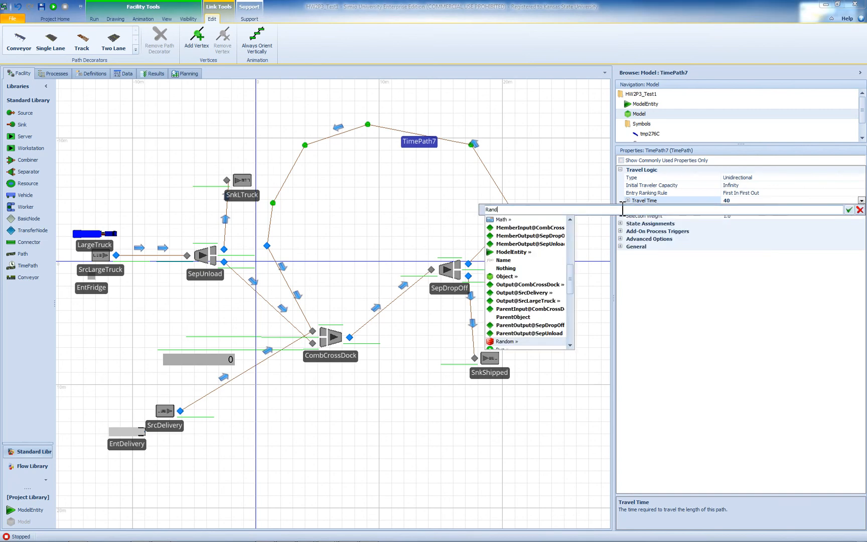
type("om.U")
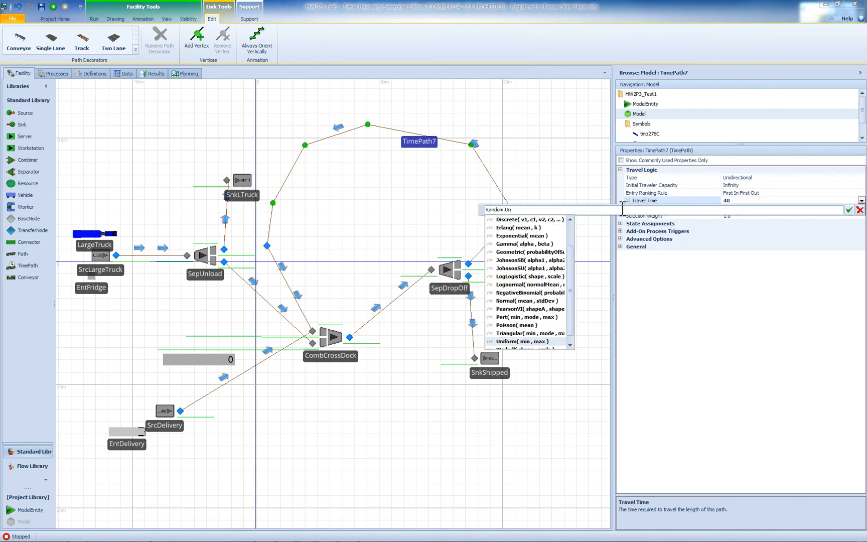
type("n")
key("Return")
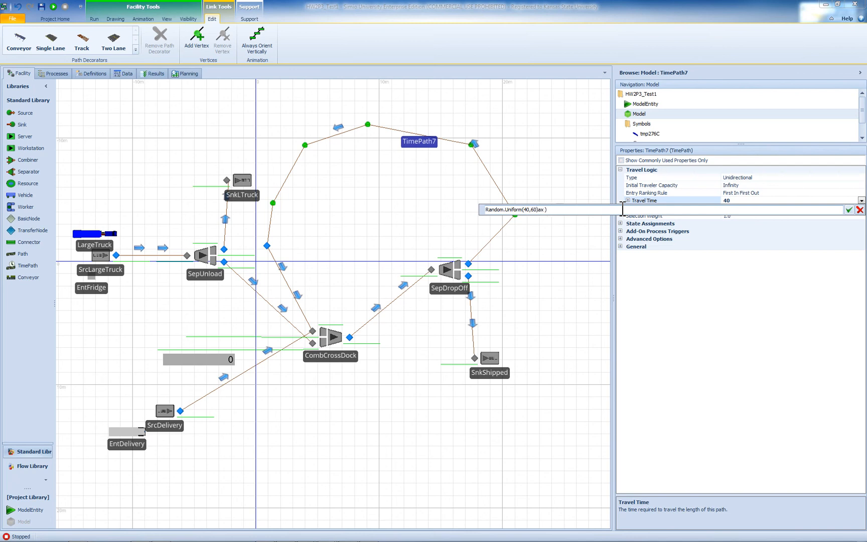
key("Return")
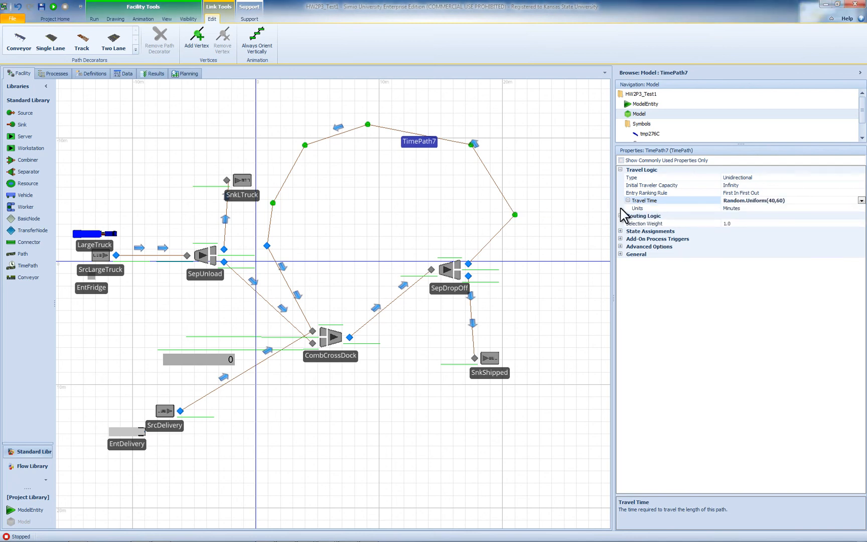
- Run the model and watch the trucks and queued fridges in the 3D view, ending back in the 2D view
left_click(54, 7)
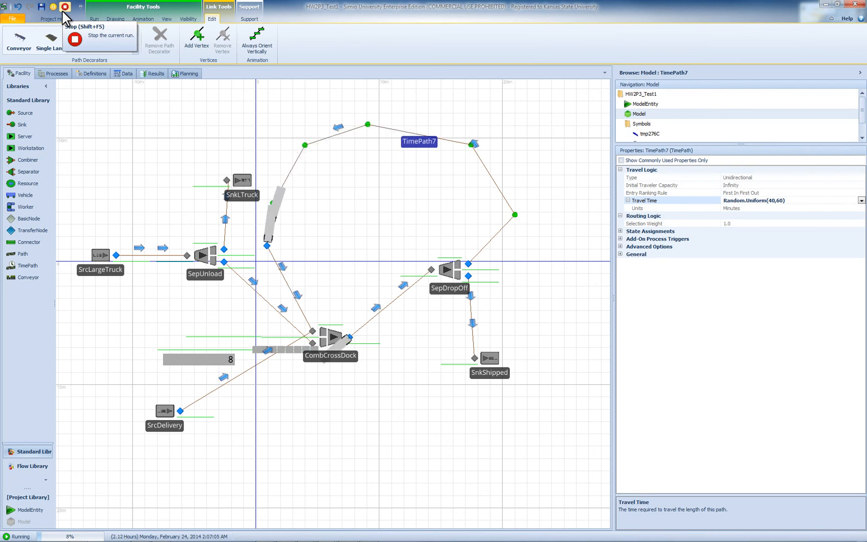
type("3")
left_click(318, 199)
key("3")
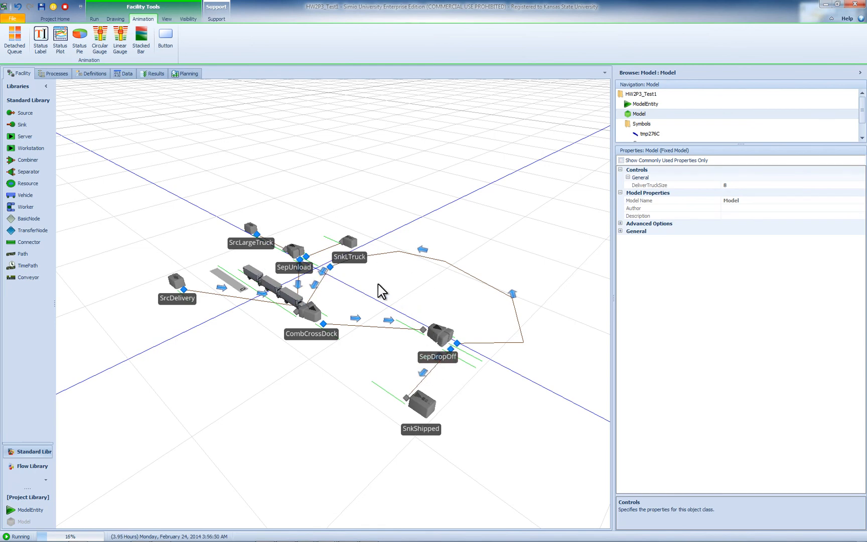
key("2")
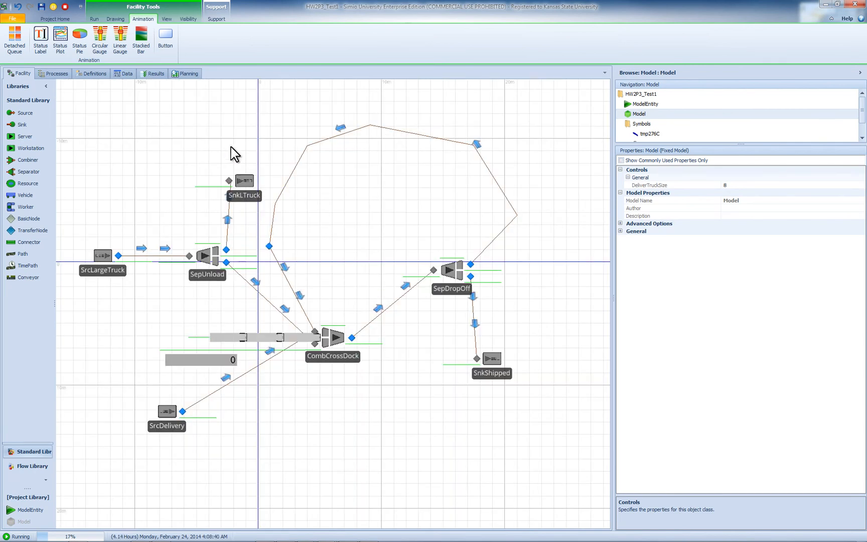